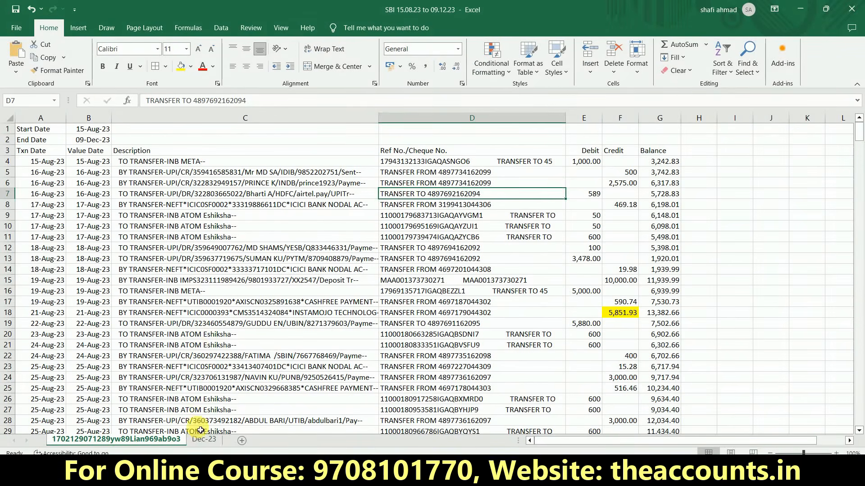
# - Open the Dec-23 sheet and examine its Ledgers, Voucher Type and Voucher No. columns
pyautogui.click(202, 440)
pyautogui.click(41, 240)
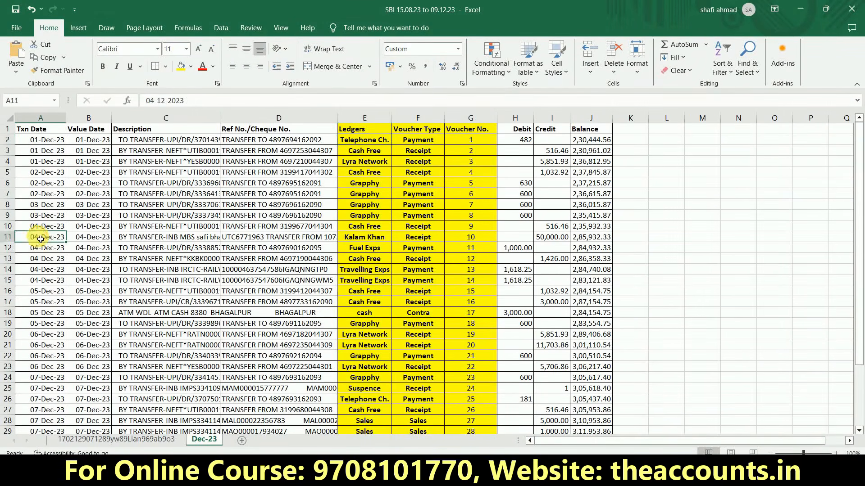
pyautogui.click(268, 216)
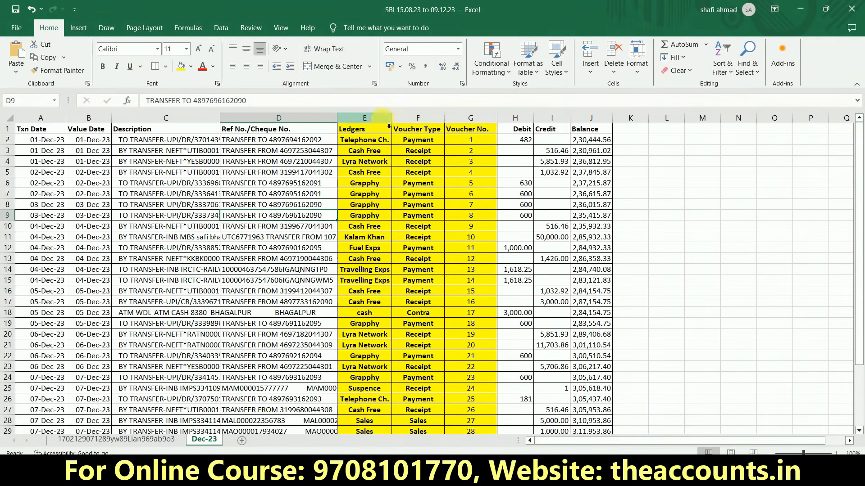
pyautogui.moveTo(367, 118); pyautogui.dragTo(460, 121)
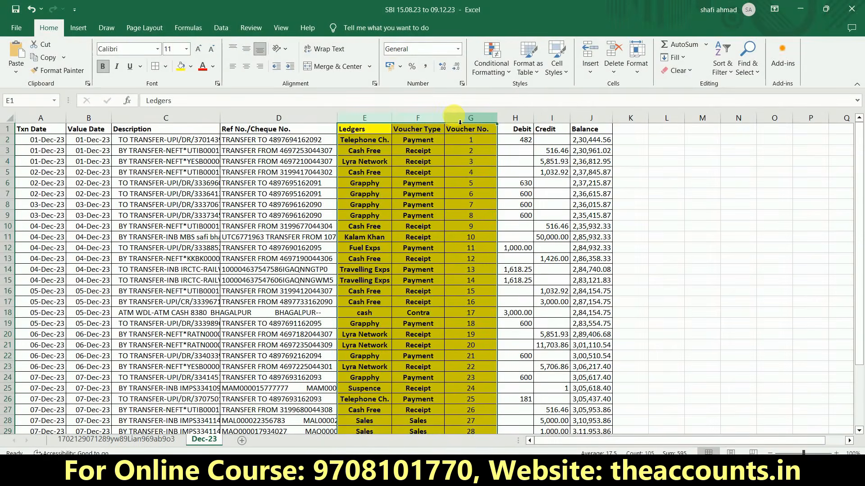
pyautogui.click(369, 130)
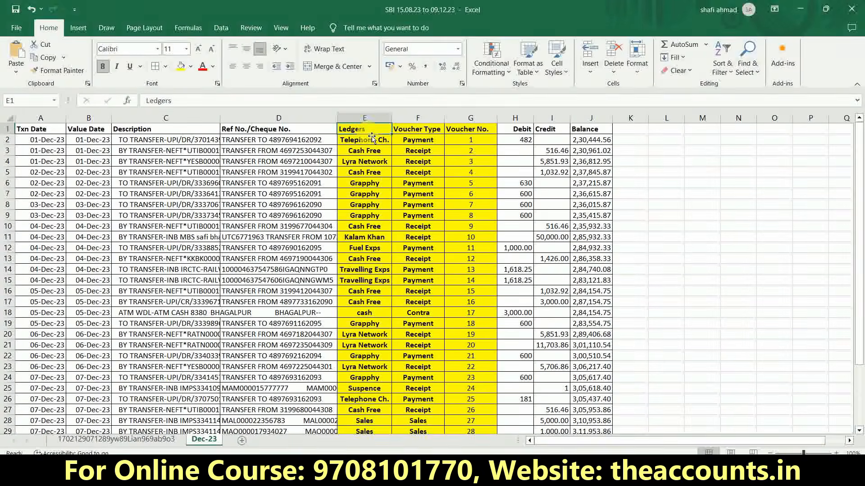
pyautogui.click(413, 134)
pyautogui.scroll(5, 413, 133)
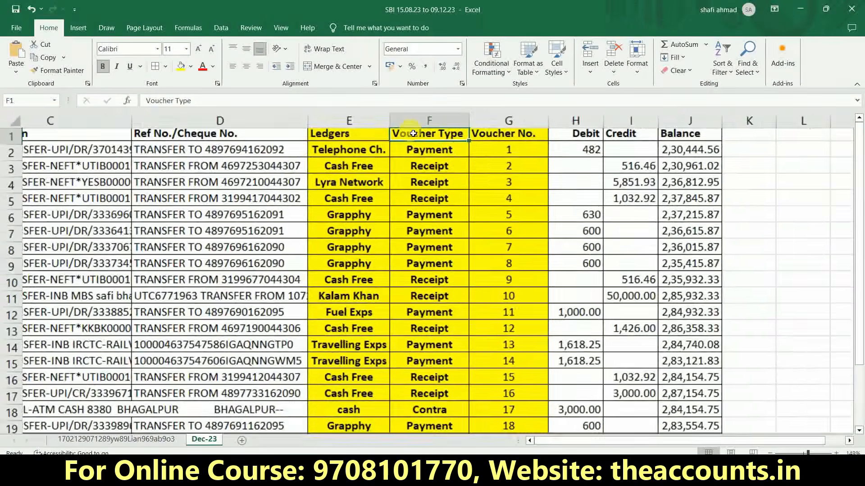
pyautogui.click(438, 146)
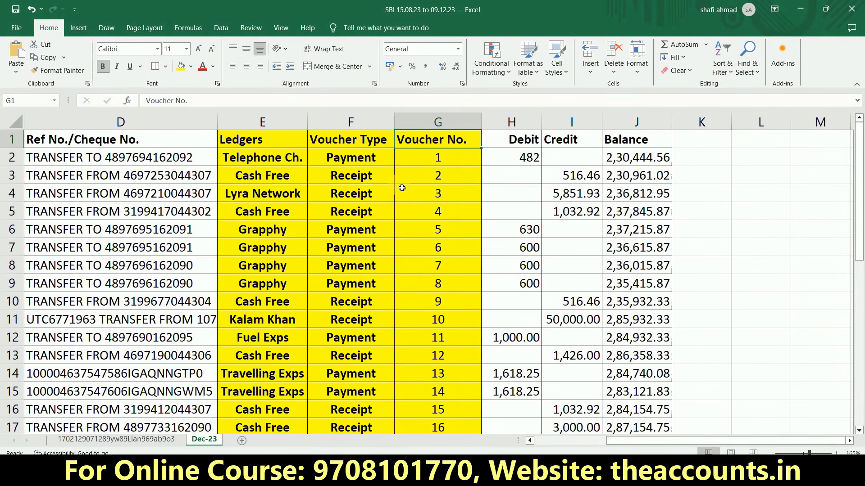
# - Compare the Debit and Credit amounts on the Dec-23 sheet with the Payment and Receipt voucher types
pyautogui.click(529, 159)
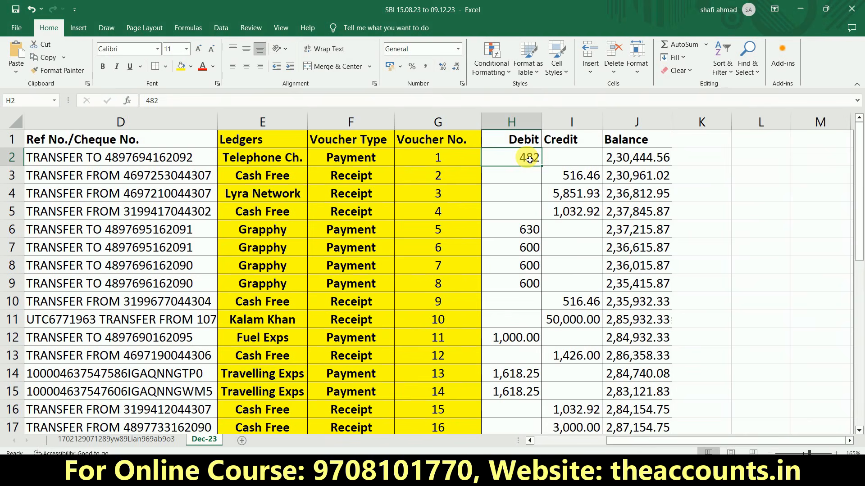
pyautogui.click(564, 178)
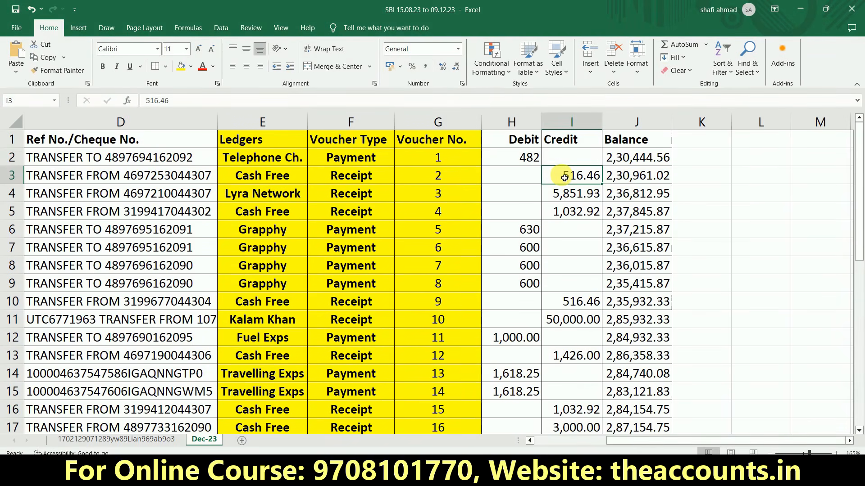
pyautogui.click(374, 161)
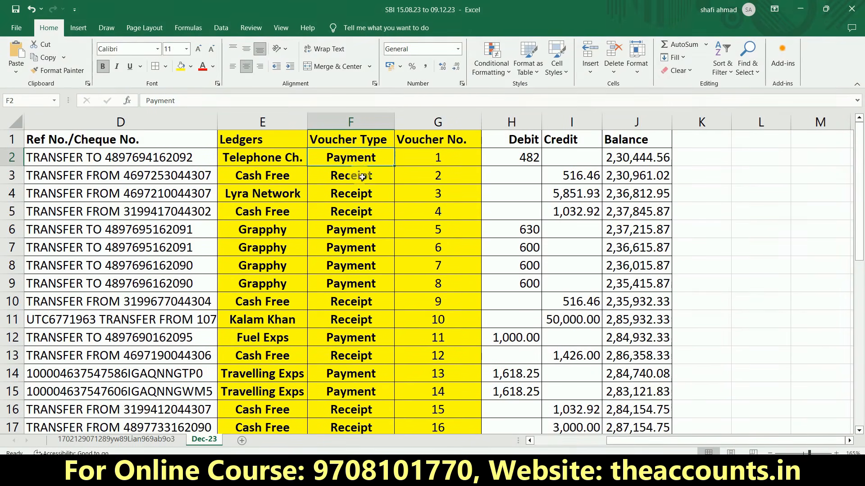
pyautogui.click(363, 177)
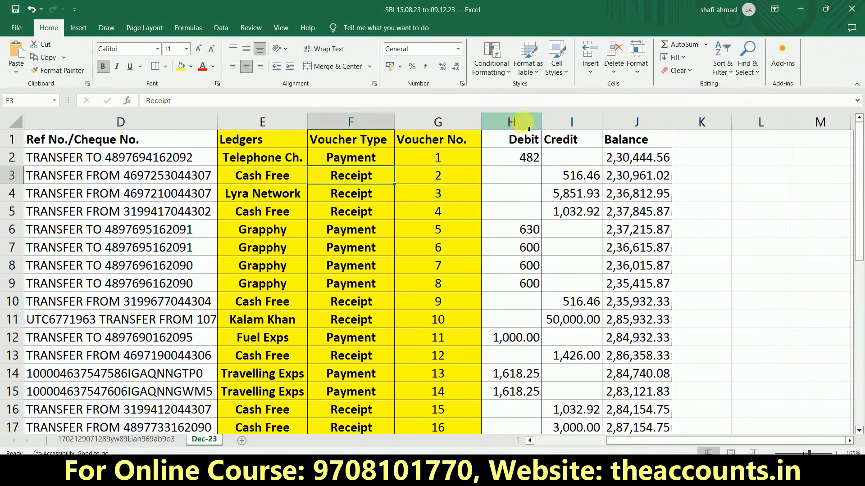
pyautogui.moveTo(521, 210); pyautogui.dragTo(518, 266)
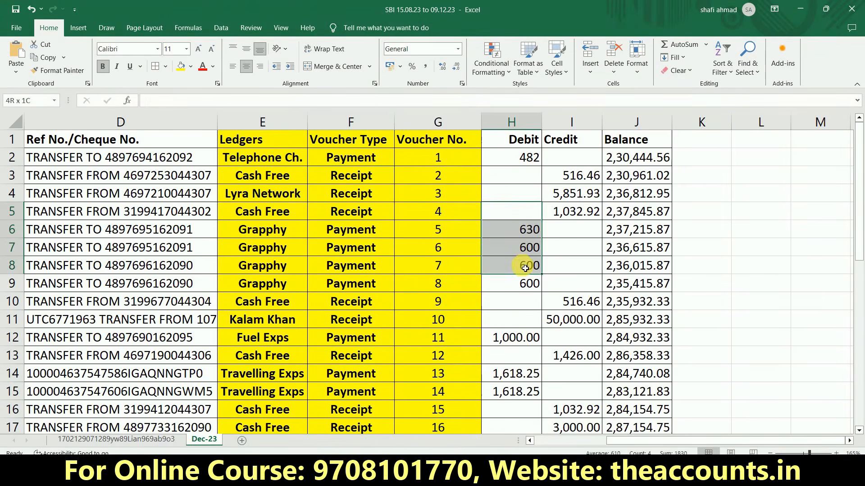
pyautogui.click(362, 211)
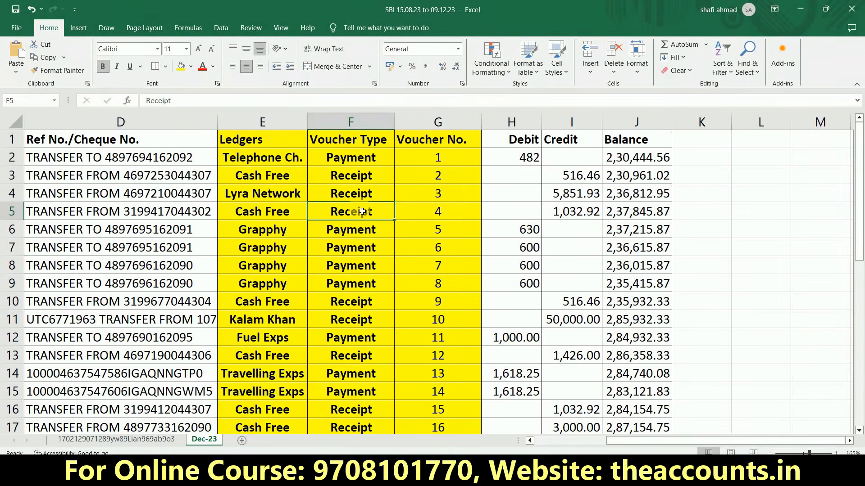
pyautogui.click(354, 251)
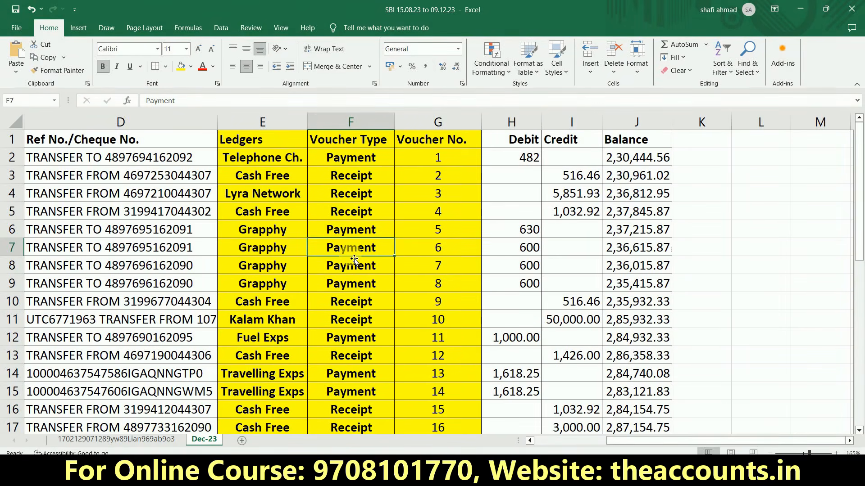
pyautogui.click(582, 192)
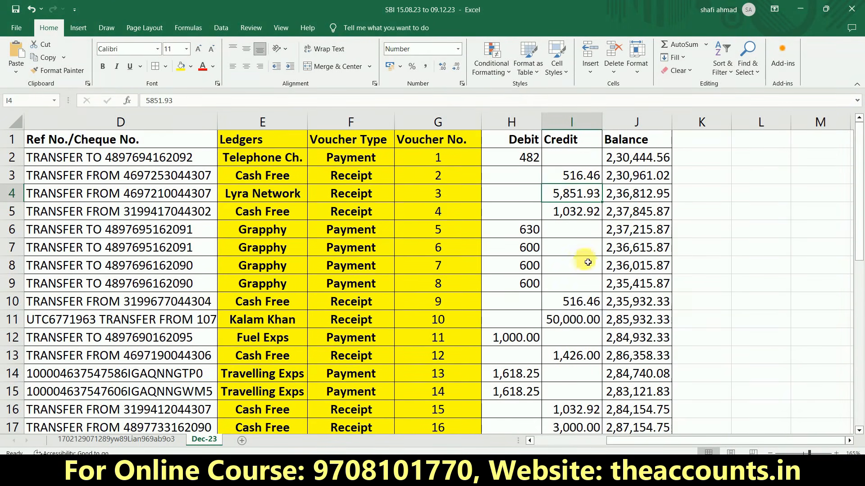
pyautogui.click(580, 301)
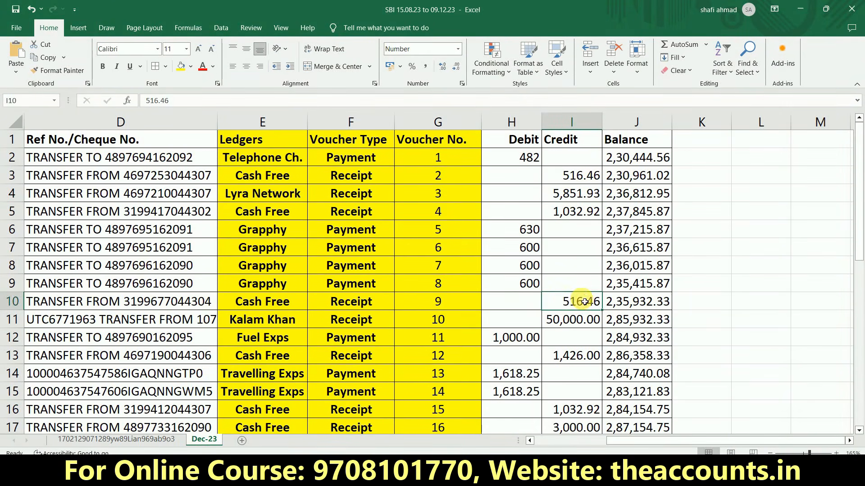
pyautogui.click(374, 304)
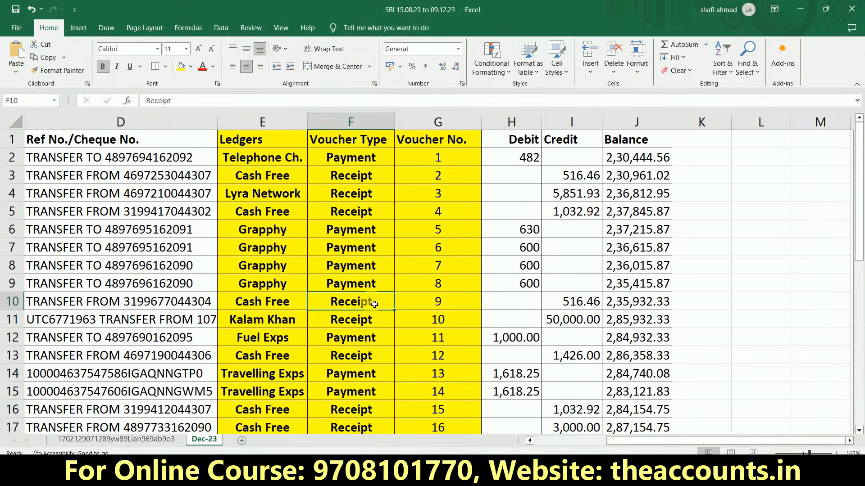
# - Check the names in the Ledgers column against the Debit and Credit amounts of the same rows
pyautogui.click(275, 161)
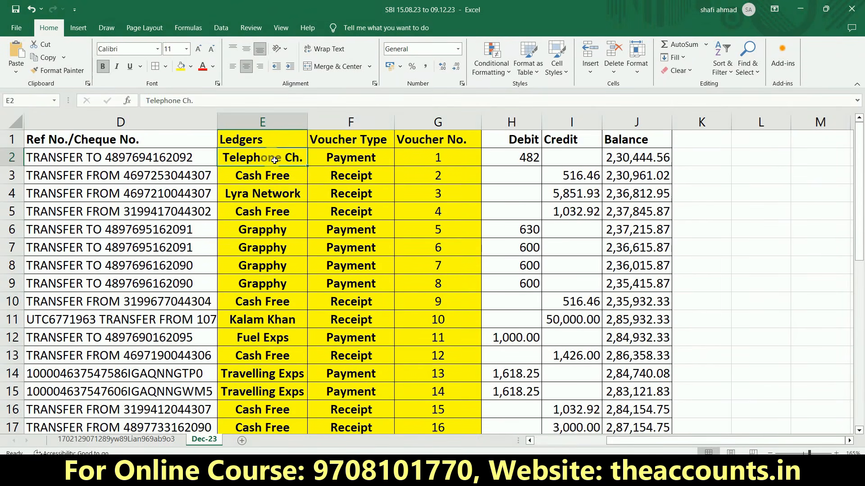
pyautogui.click(513, 164)
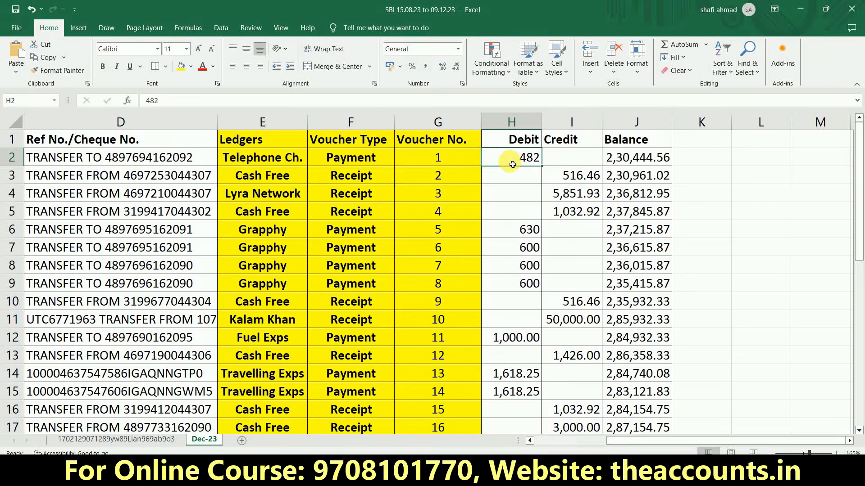
pyautogui.click(280, 166)
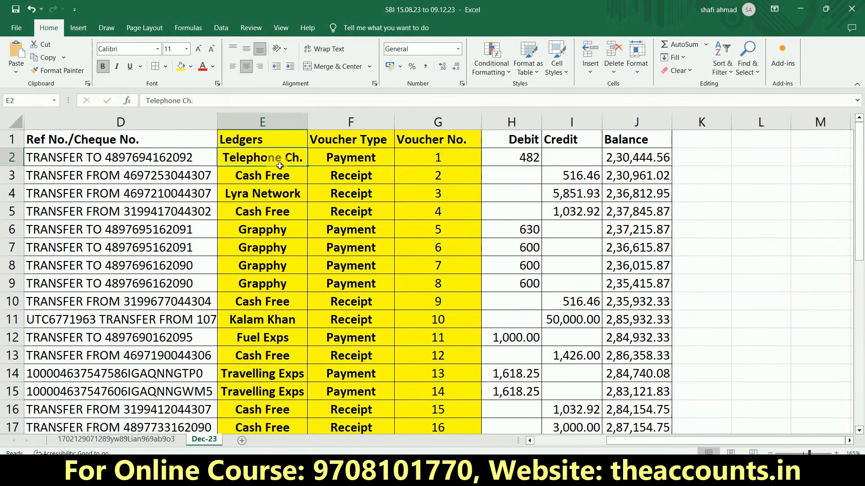
pyautogui.click(278, 180)
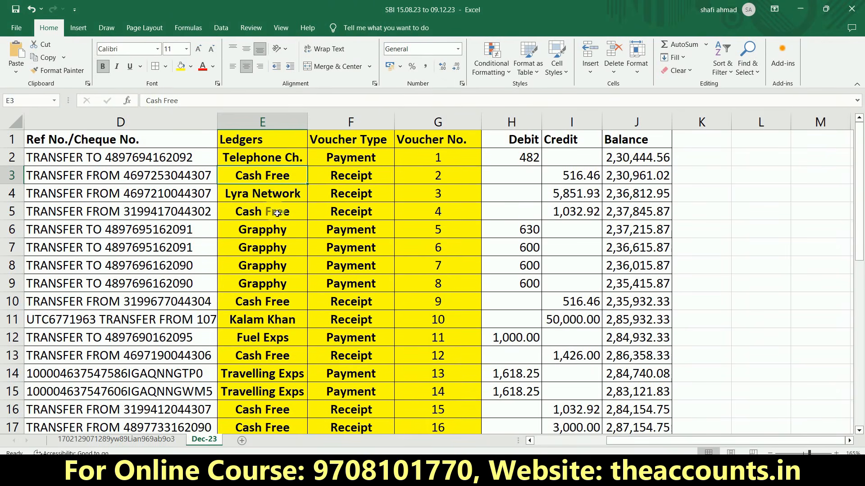
pyautogui.click(506, 157)
pyautogui.keyDown('shift'); pyautogui.click(505, 282); pyautogui.keyUp('shift')
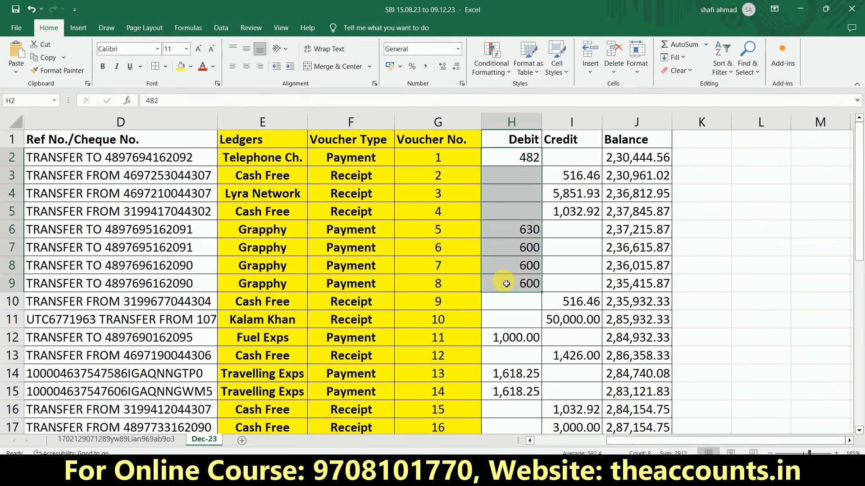
pyautogui.moveTo(579, 180); pyautogui.dragTo(577, 211)
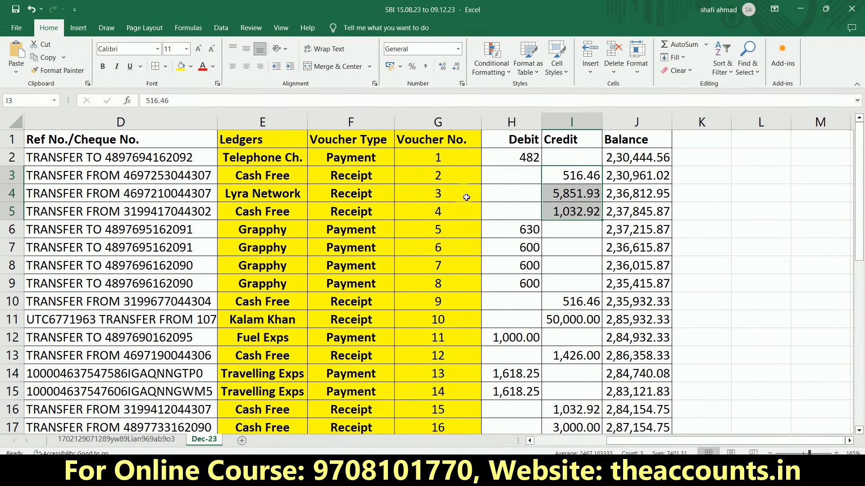
pyautogui.click(273, 178)
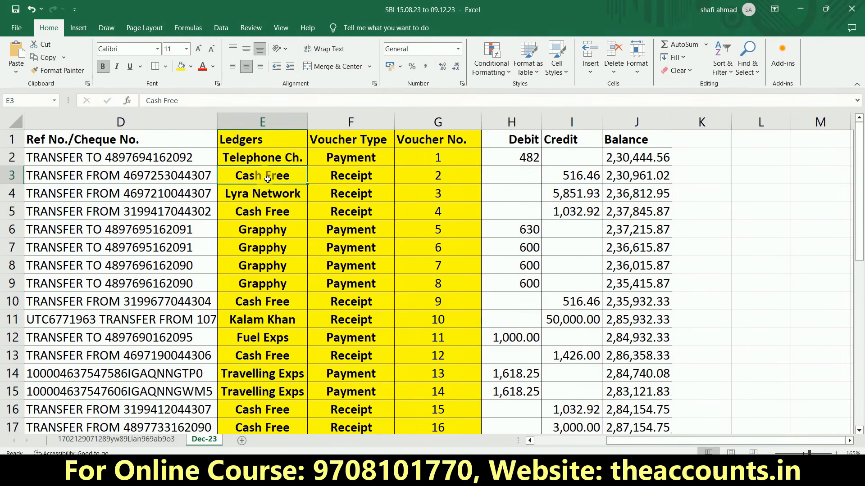
pyautogui.click(275, 165)
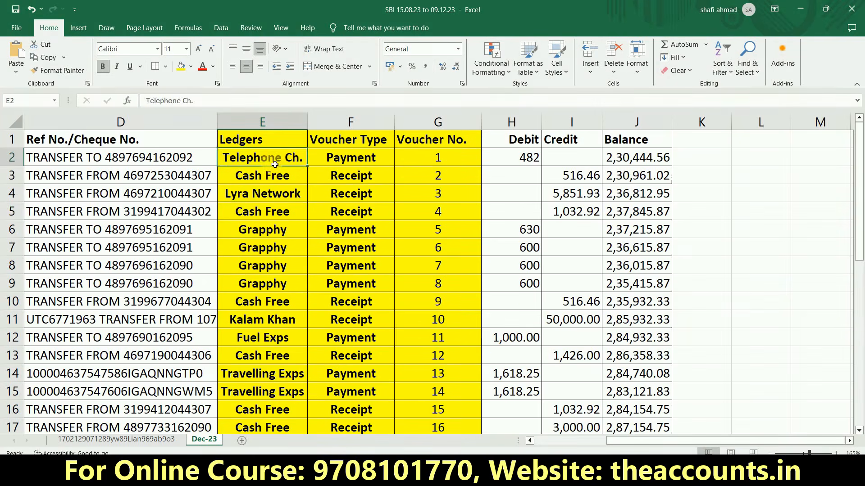
# - Review the first transaction row of the Dec-23 sheet across all columns from Txn Date to Balance
pyautogui.hscroll(-1, 274, 165)
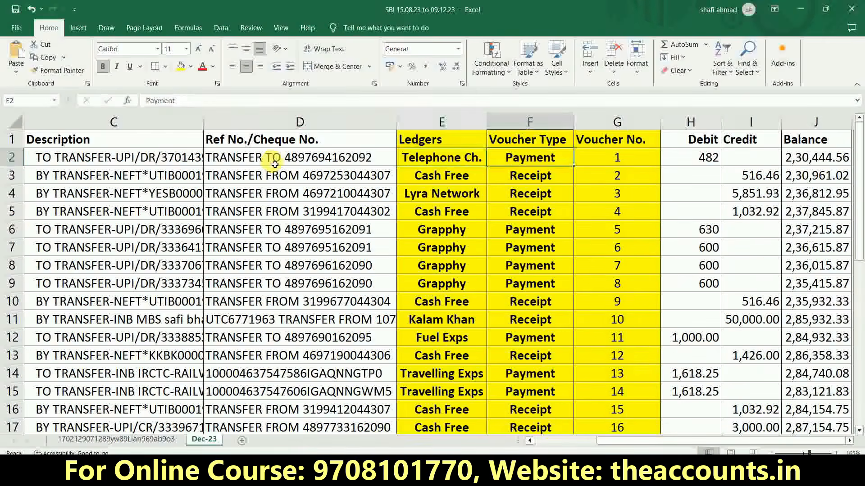
pyautogui.scroll(-6, 275, 165)
pyautogui.scroll(6, 275, 165)
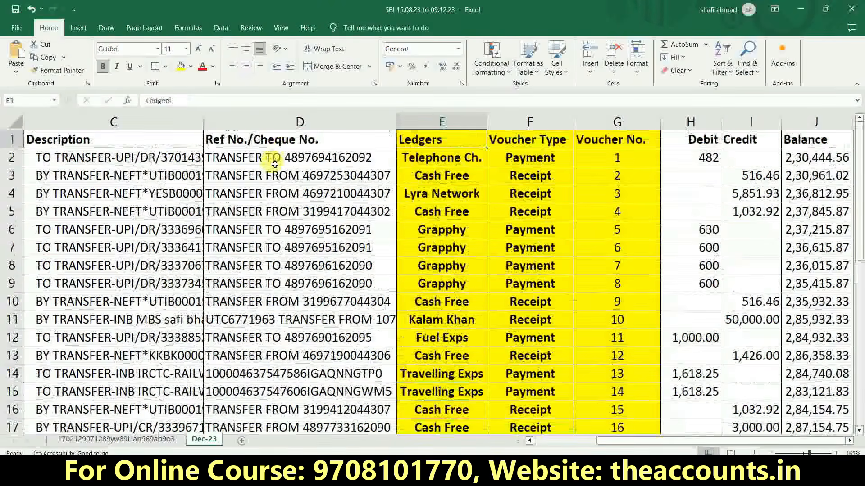
pyautogui.press('Down')
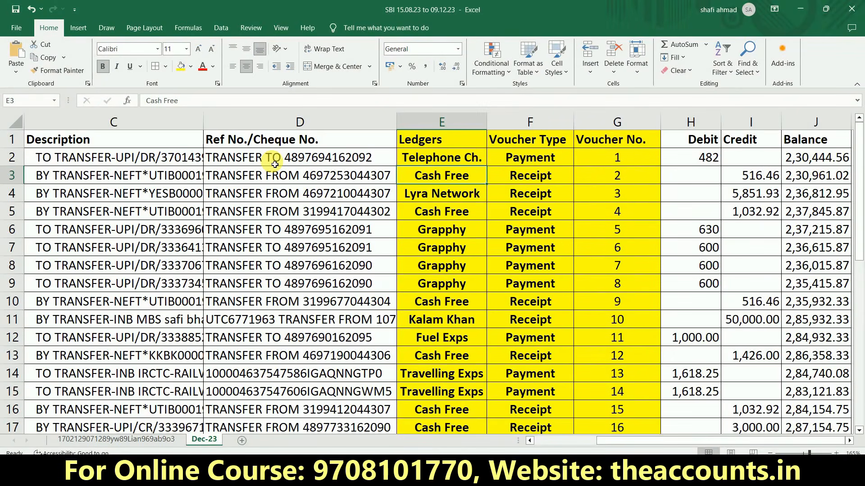
pyautogui.press('Up')
pyautogui.press('Right')
pyautogui.press('Right')
pyautogui.press('Right')
pyautogui.press('Right')
pyautogui.press('Right')
pyautogui.press('Right')
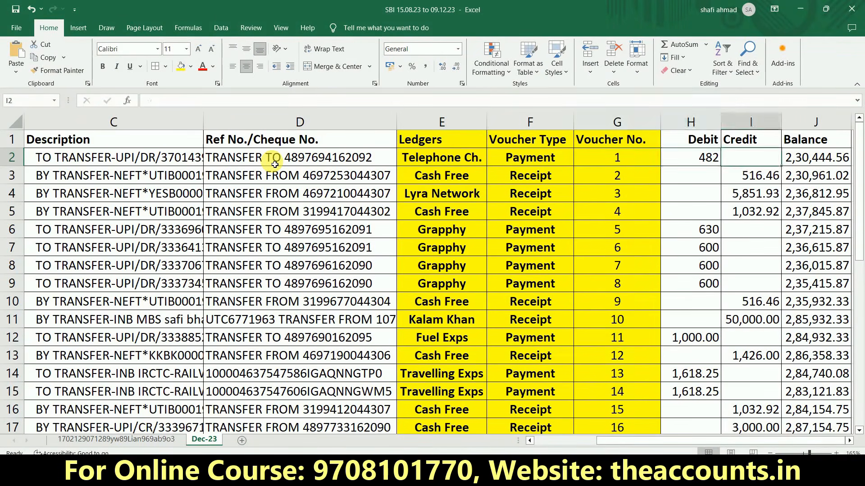
pyautogui.press('Left')
pyautogui.press('Left')
pyautogui.press('Left')
pyautogui.press('Left')
pyautogui.press('Left')
pyautogui.press('Left')
pyautogui.press('Left')
pyautogui.press('Left')
pyautogui.press('Left')
pyautogui.press('Left')
pyautogui.press('Right')
pyautogui.press('Right')
pyautogui.press('Right')
pyautogui.press('Right')
pyautogui.press('Right')
pyautogui.press('Right')
pyautogui.press('Right')
pyautogui.press('Right')
pyautogui.press('Right')
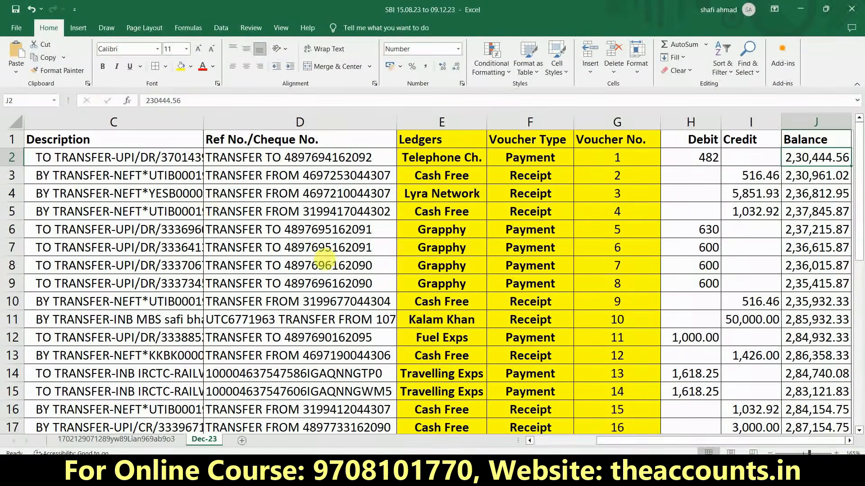
# - Switch to TallyPrime and start creating an Excel mapping template for importing transactions
pyautogui.hotkey('alt', 'Tab')
pyautogui.hotkey('alt', 'Tab')
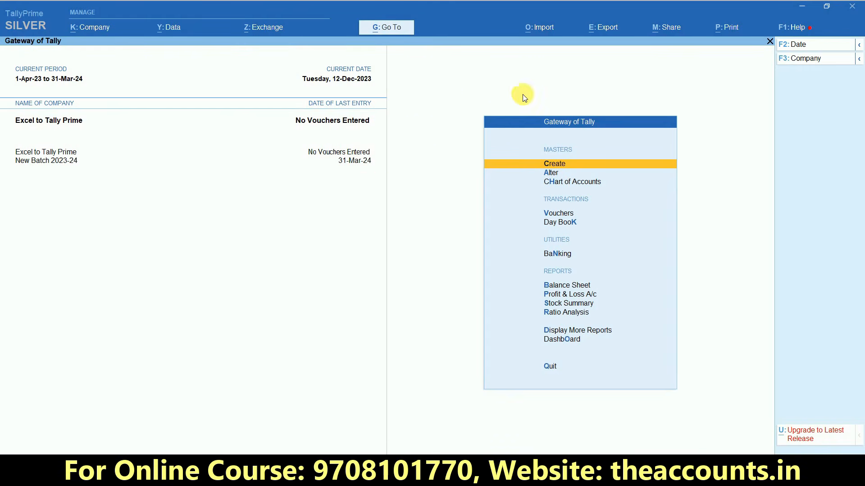
pyautogui.click(540, 33)
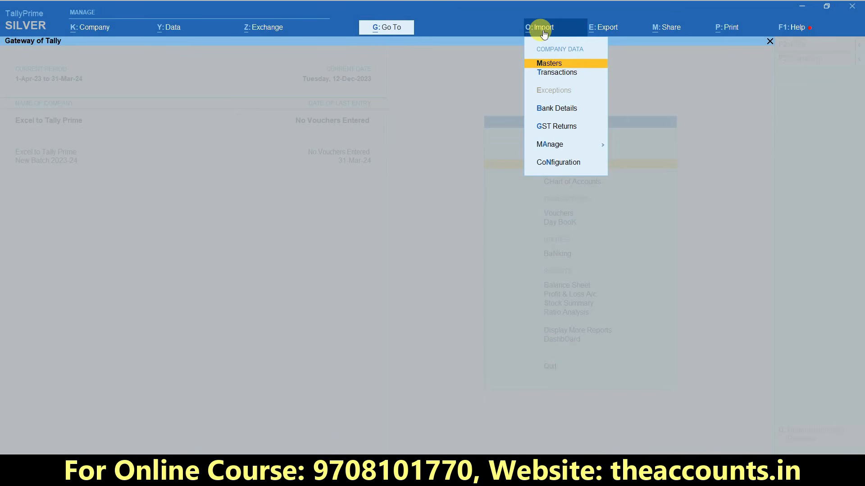
pyautogui.click(544, 148)
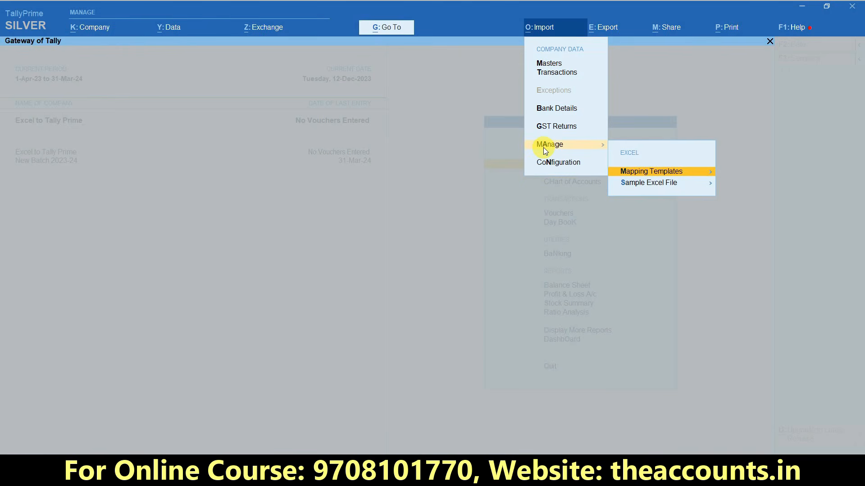
pyautogui.click(671, 176)
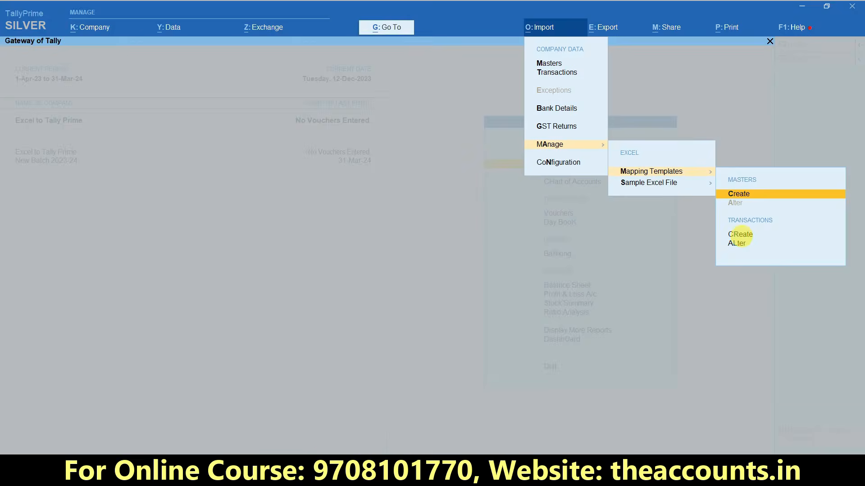
pyautogui.click(648, 410)
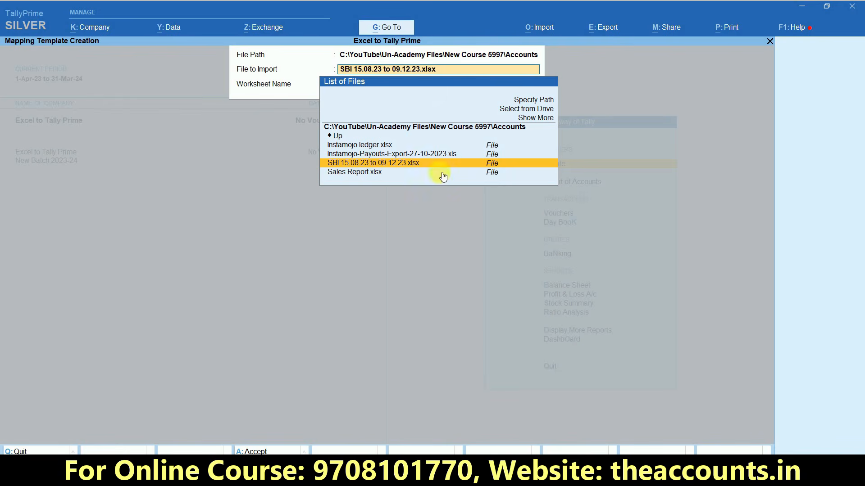
# - Choose to specify the import file's path, and copy the Accounts folder path from File Explorer
pyautogui.click(540, 100)
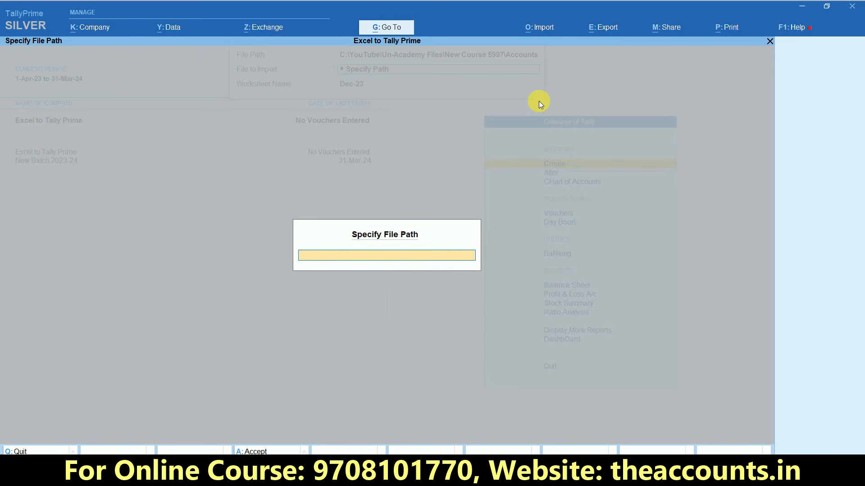
pyautogui.hotkey('alt', 'Tab')
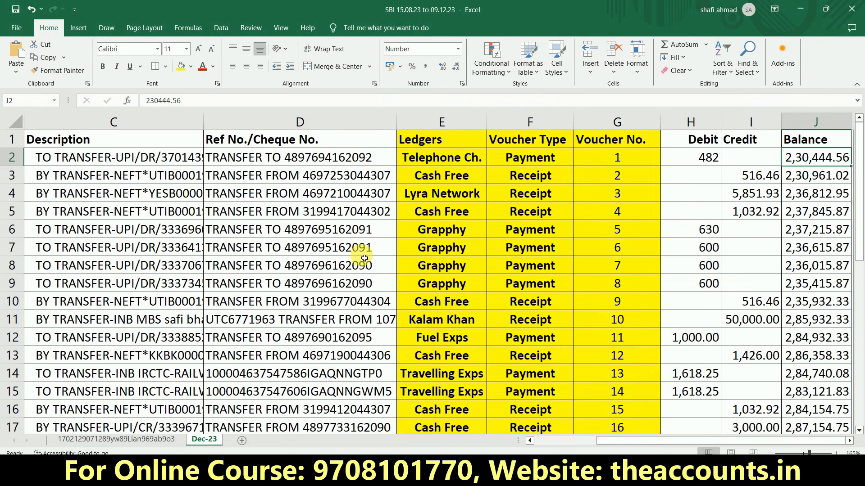
pyautogui.click(360, 252)
pyautogui.click(445, 473)
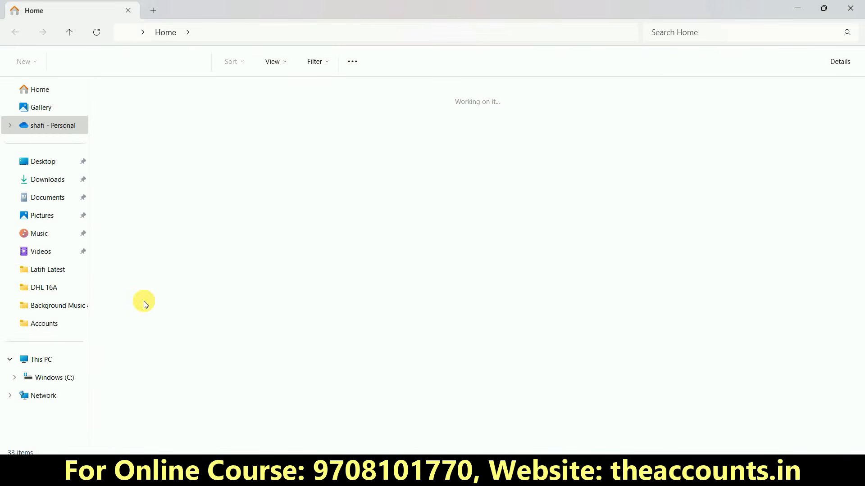
pyautogui.click(43, 331)
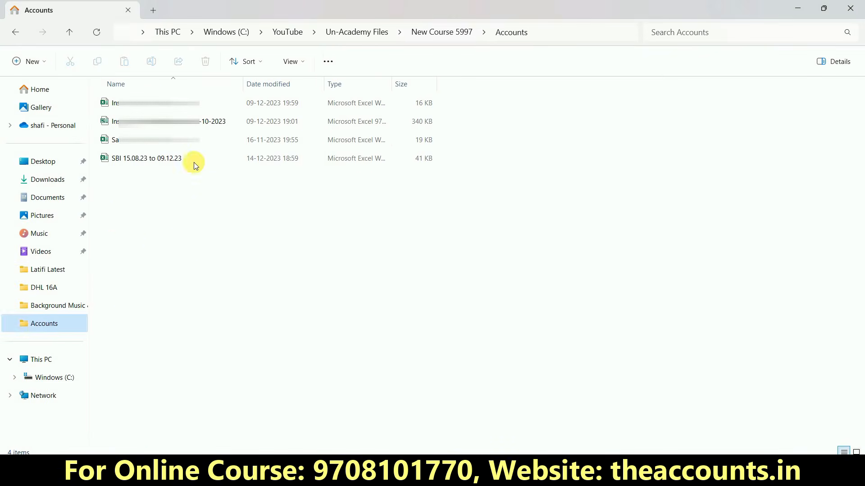
pyautogui.click(544, 32)
pyautogui.hotkey('ctrl', 'c')
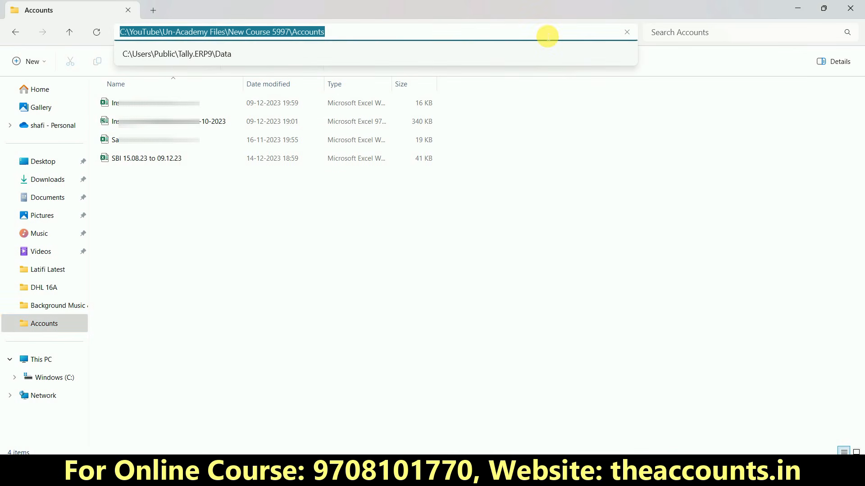
# - In TallyPrime, set the file path to C:\YouTube\Un-Academy Files\New Course 5997\Accounts and choose SBI 15.08.23 to 09.12.23.xlsx for import
pyautogui.hotkey('alt', 'Tab')
pyautogui.hotkey('alt', 'Tab')
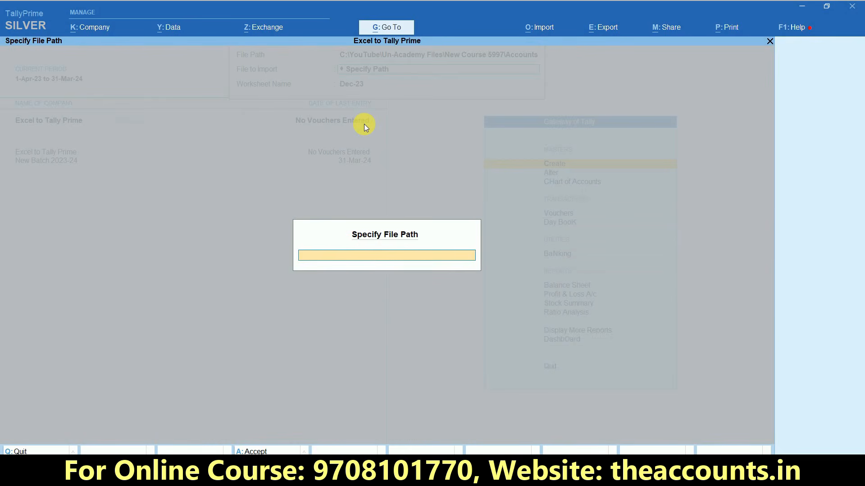
pyautogui.hotkey('ctrl', 'v')
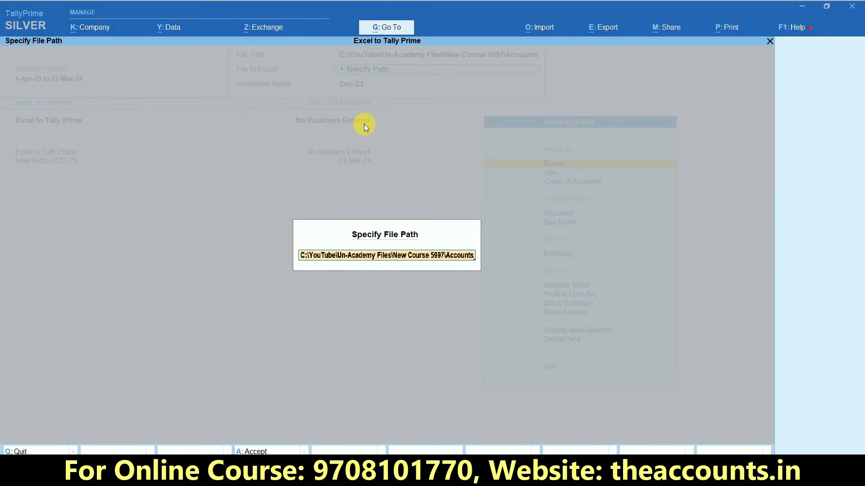
pyautogui.press('Return')
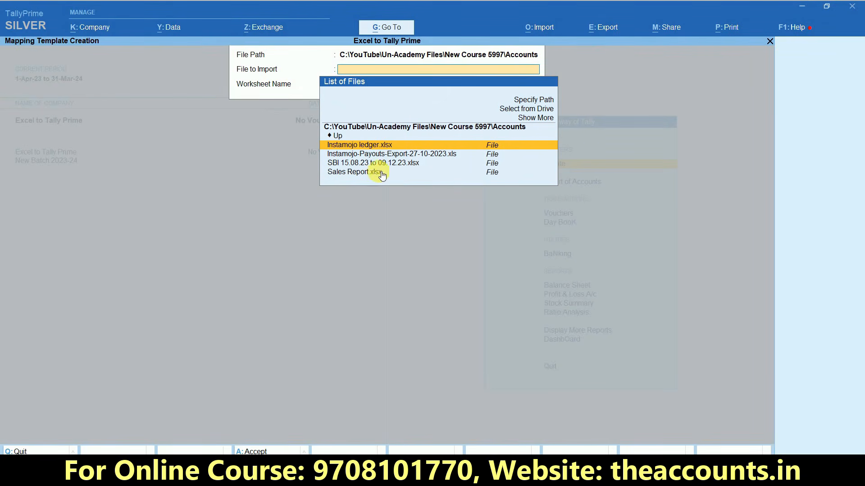
pyautogui.click(391, 164)
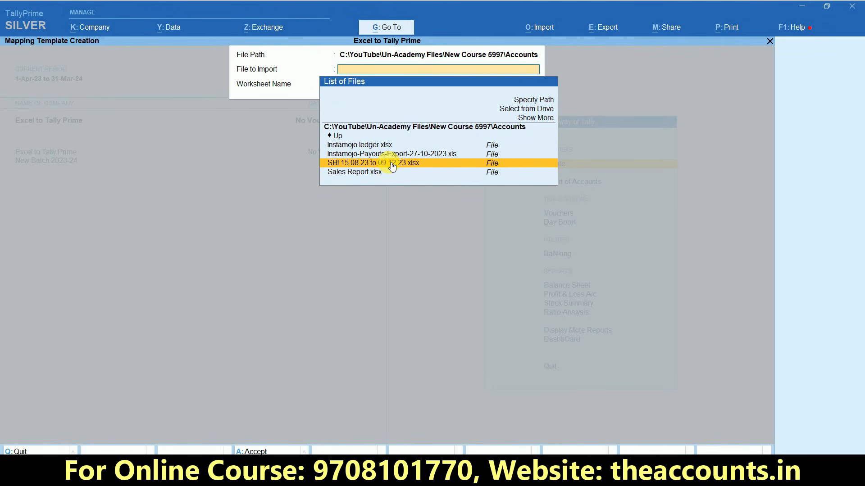
pyautogui.click(392, 164)
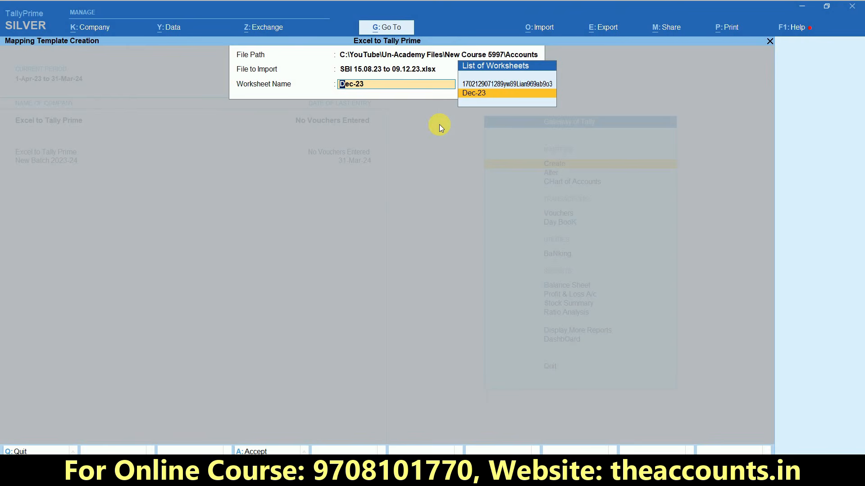
# - Compare the two sheets in the Excel workbook, and select Dec-23 as the worksheet for the TallyPrime mapping template
pyautogui.hotkey('alt', 'Tab')
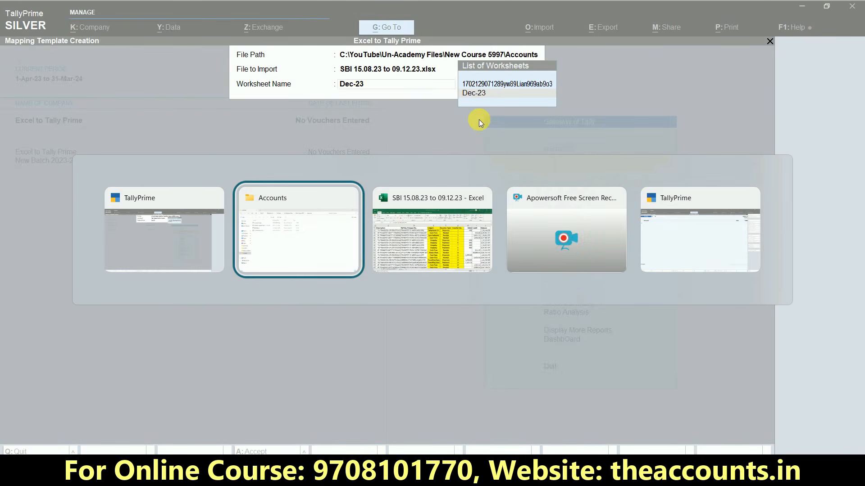
pyautogui.hotkey('alt', 'Tab')
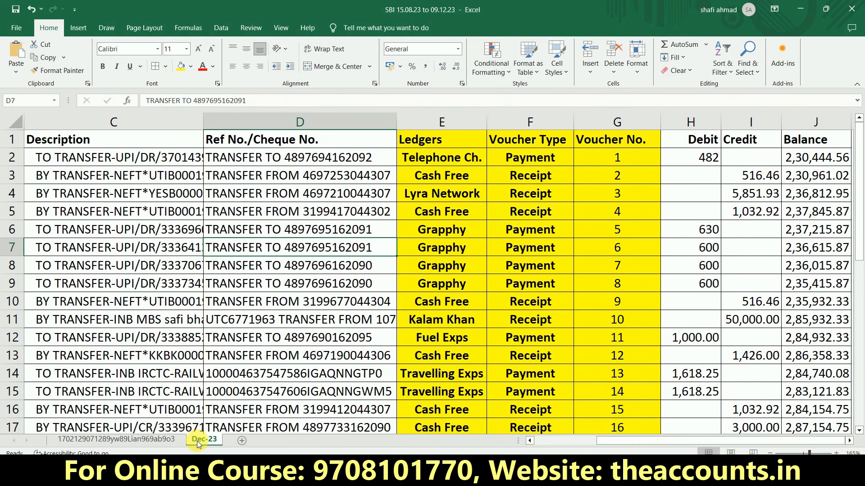
pyautogui.click(145, 439)
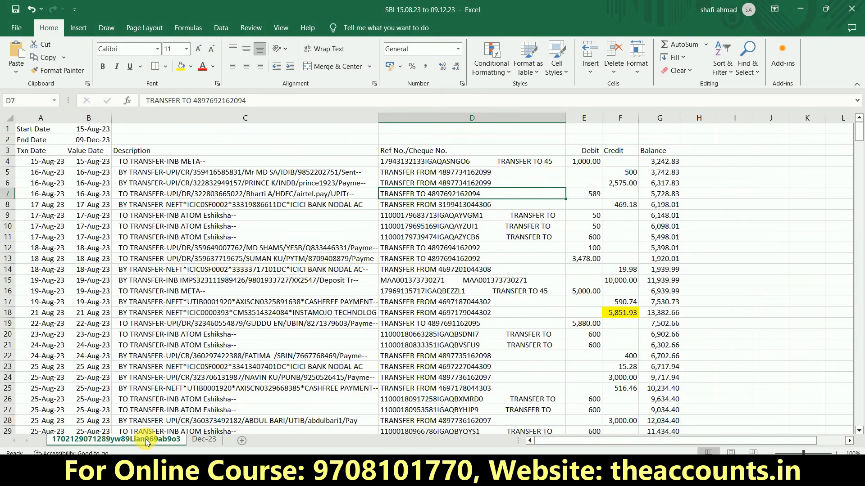
pyautogui.click(203, 441)
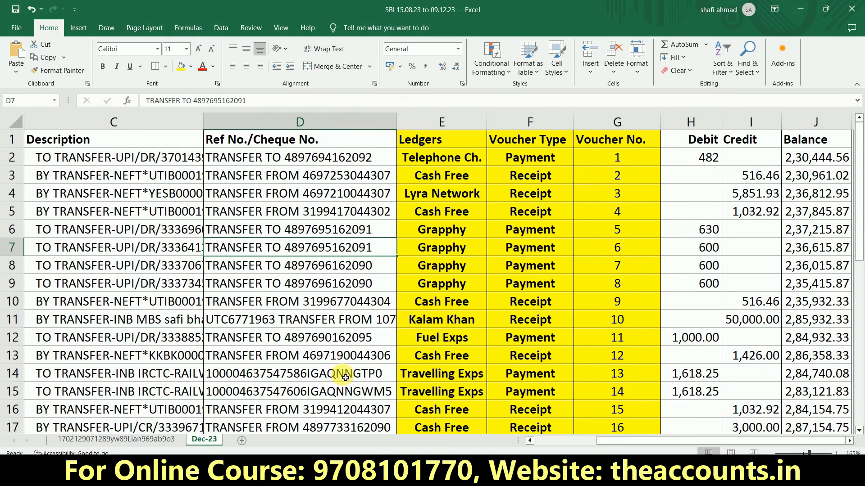
pyautogui.hotkey('alt', 'Tab')
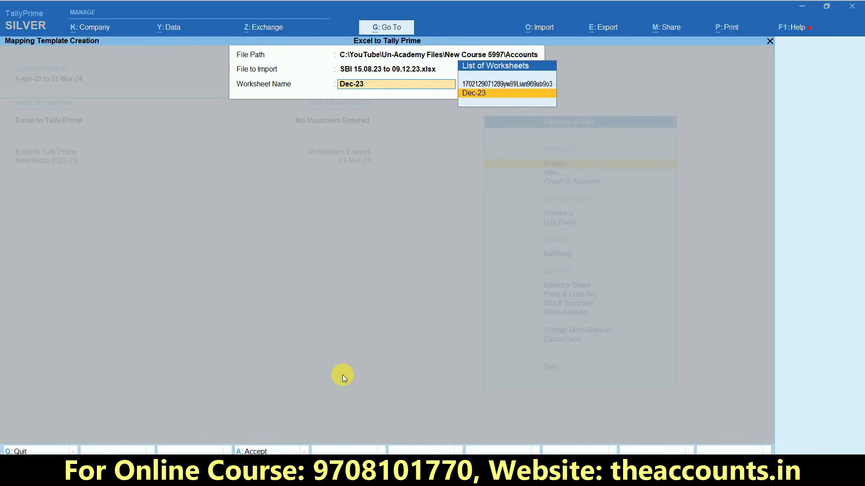
pyautogui.click(490, 94)
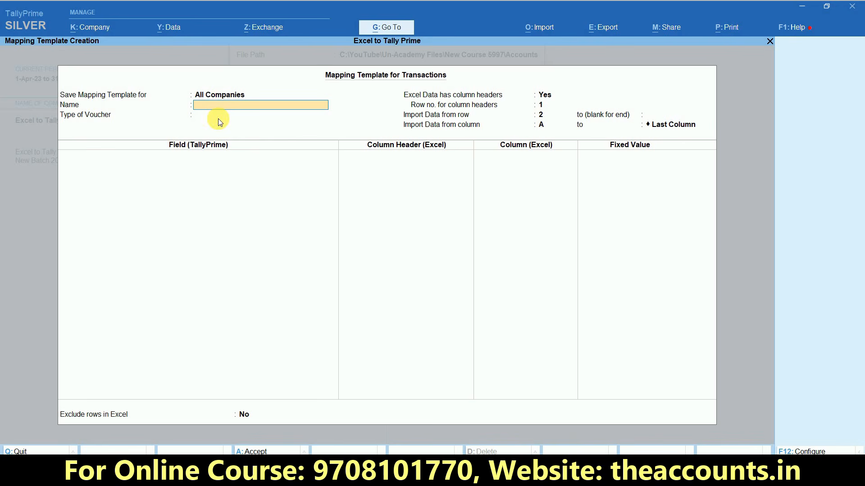
# - Name the mapping template Sbi Bank with Accounting Vouchers as its voucher type, and add the Voucher Type Name field
pyautogui.write('Sbi Bank')
pyautogui.press('Return')
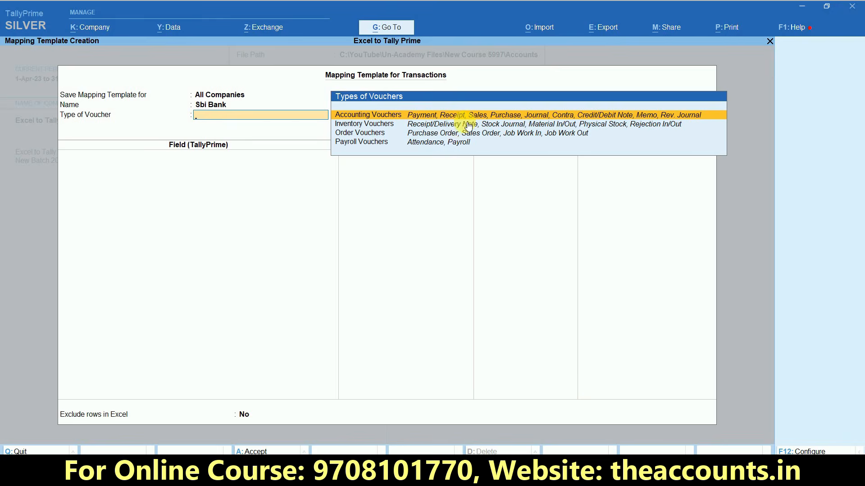
pyautogui.press('Return')
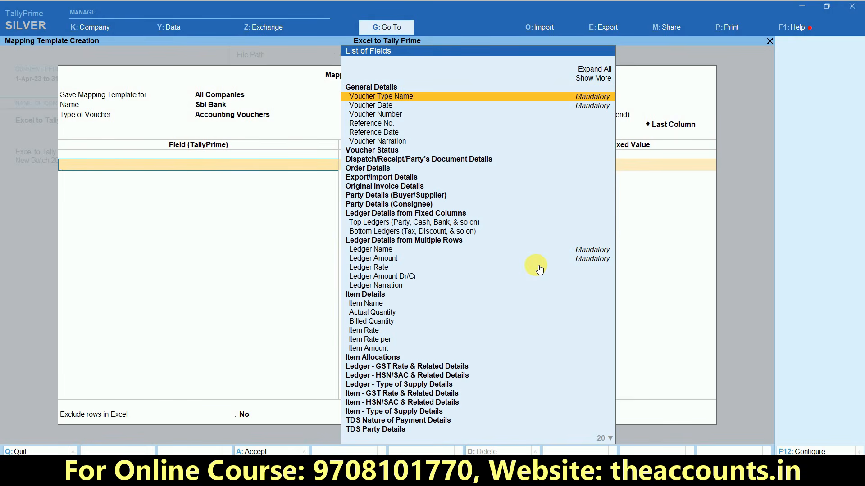
pyautogui.press('Return')
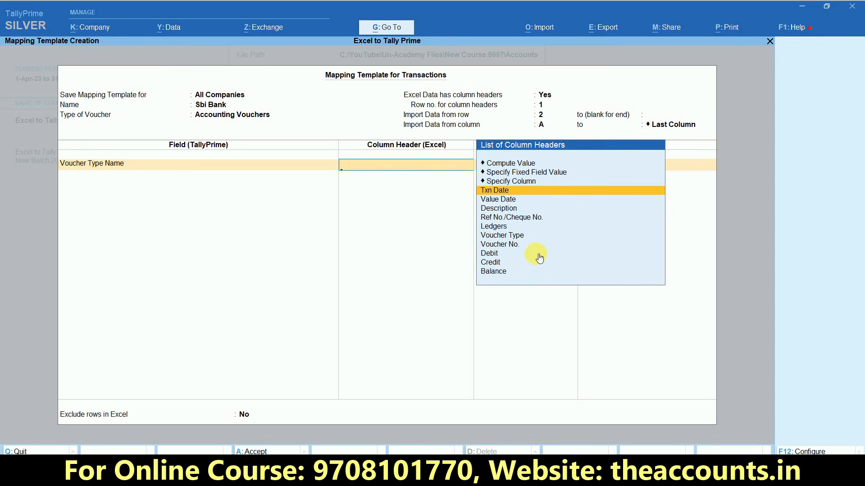
# - Switch to the Excel workbook and review the column headings of the Dec-23 sheet, starting from Txn Date
pyautogui.hotkey('alt', 'Tab')
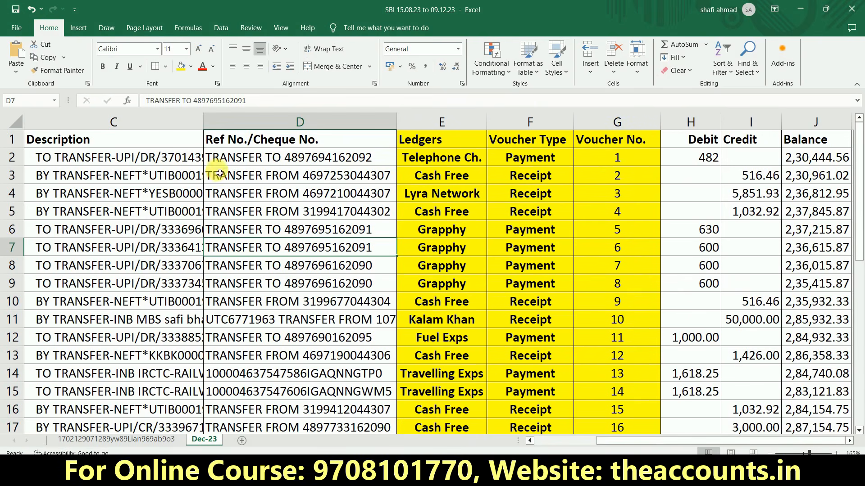
pyautogui.click(151, 141)
pyautogui.press('Left')
pyautogui.press('Left')
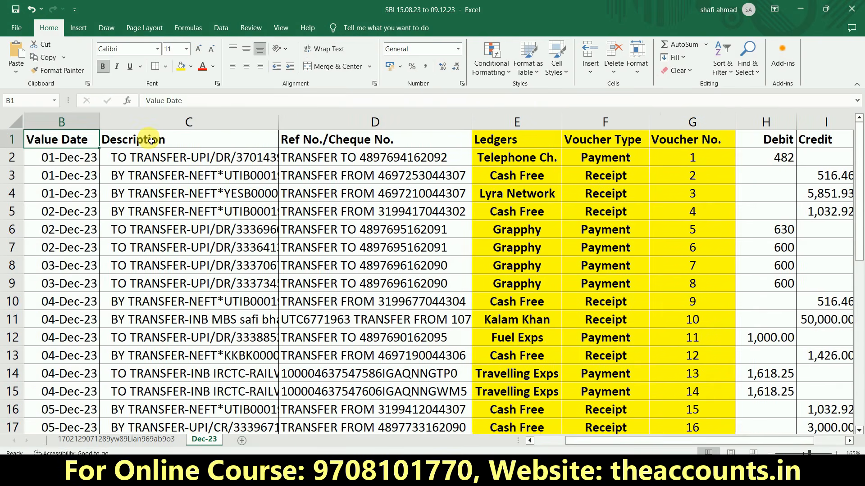
pyautogui.keyDown('ctrl'); pyautogui.scroll(-5, 152, 141); pyautogui.keyUp('ctrl')
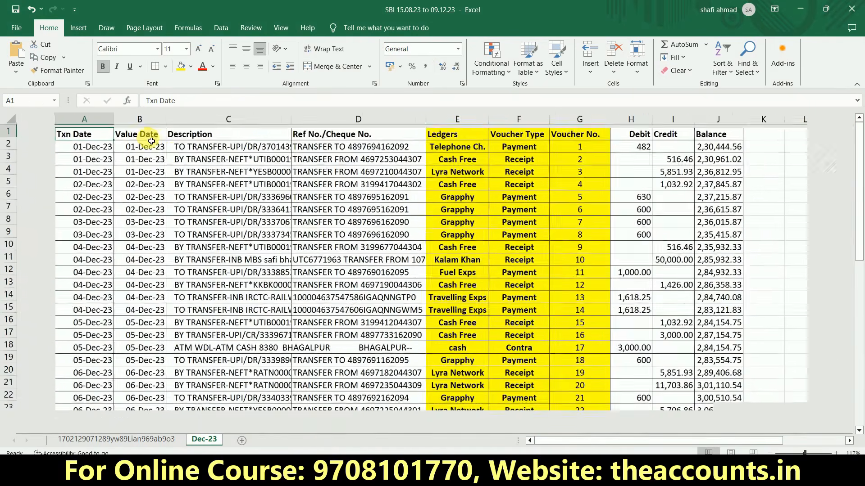
pyautogui.press('Right')
pyautogui.press('Right')
pyautogui.press('Right')
pyautogui.press('Right')
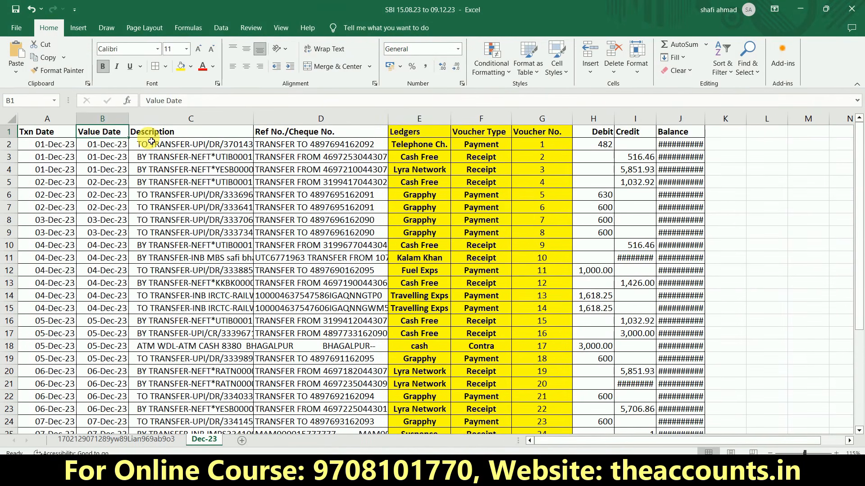
# - Widen the Credit and Balance columns of the Dec-23 sheet to fit their amounts
pyautogui.moveTo(648, 118); pyautogui.dragTo(684, 118)
pyautogui.doubleClick(704, 118)
pyautogui.click(75, 148)
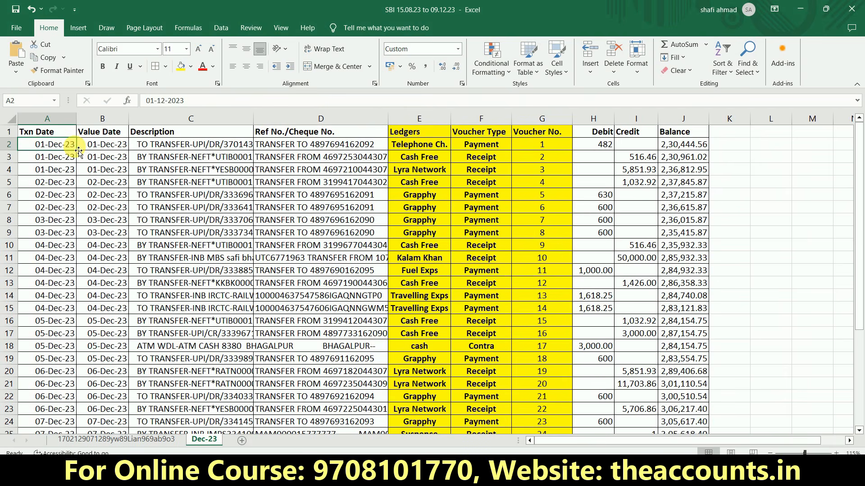
# - Switch to TallyPrime and map the Voucher Type Name field to the Voucher Type column header, checking it against the Dec-23 sheet
pyautogui.hotkey('alt', 'Tab')
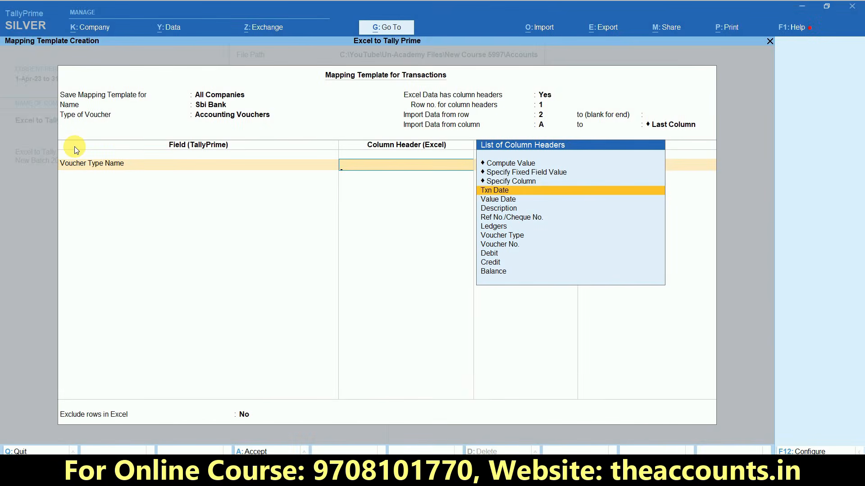
pyautogui.press('BackSpace')
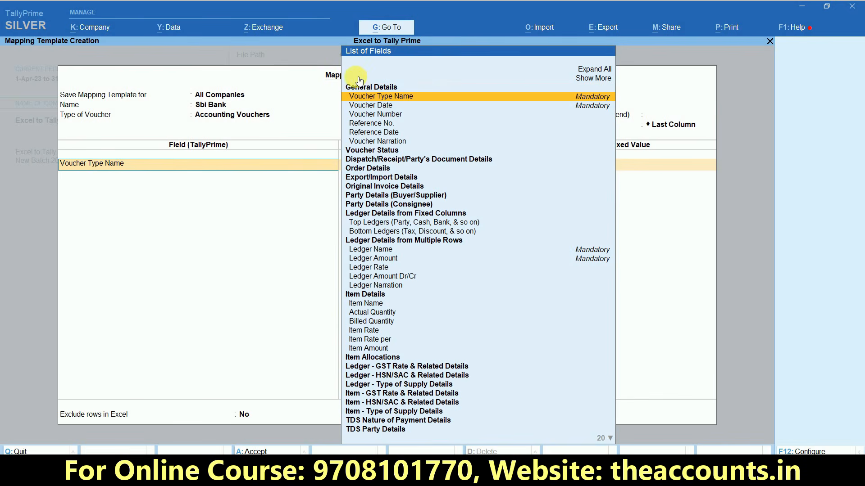
pyautogui.press('Return')
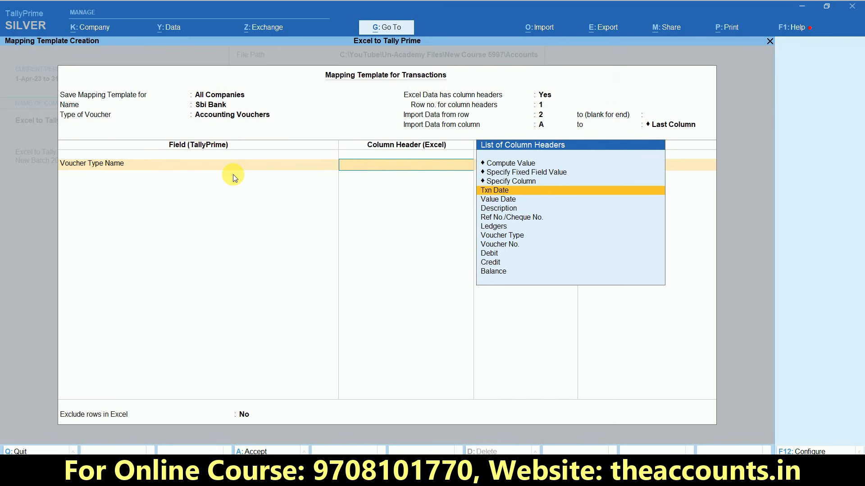
pyautogui.hotkey('alt', 'Tab')
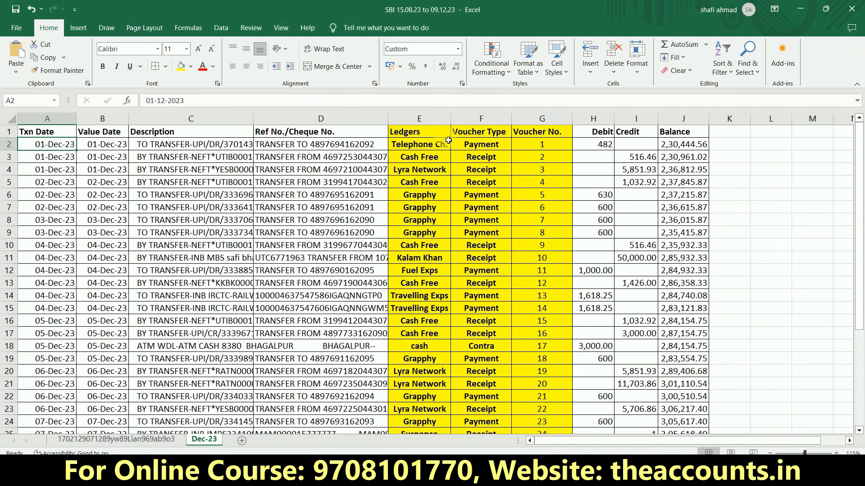
pyautogui.click(471, 133)
pyautogui.hotkey('alt', 'Tab')
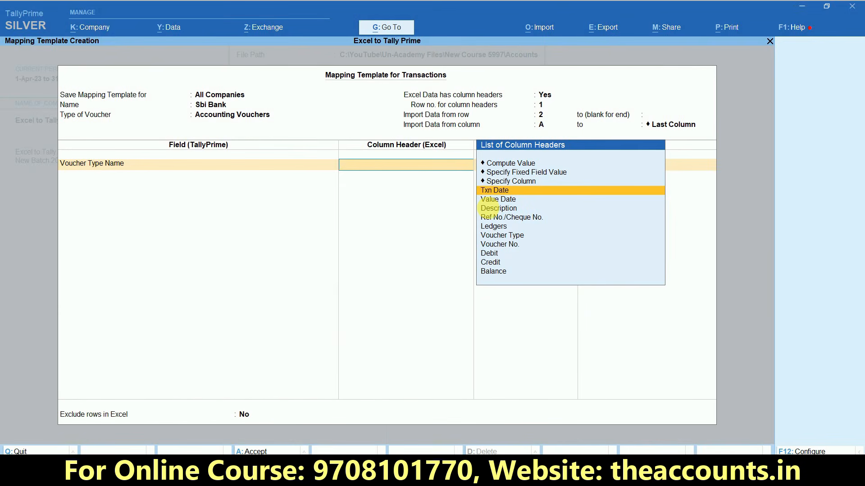
pyautogui.write('Vou')
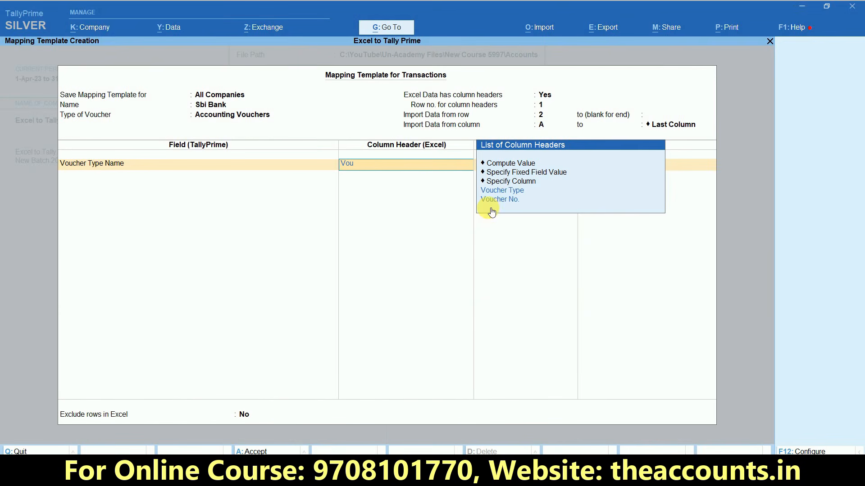
pyautogui.click(506, 190)
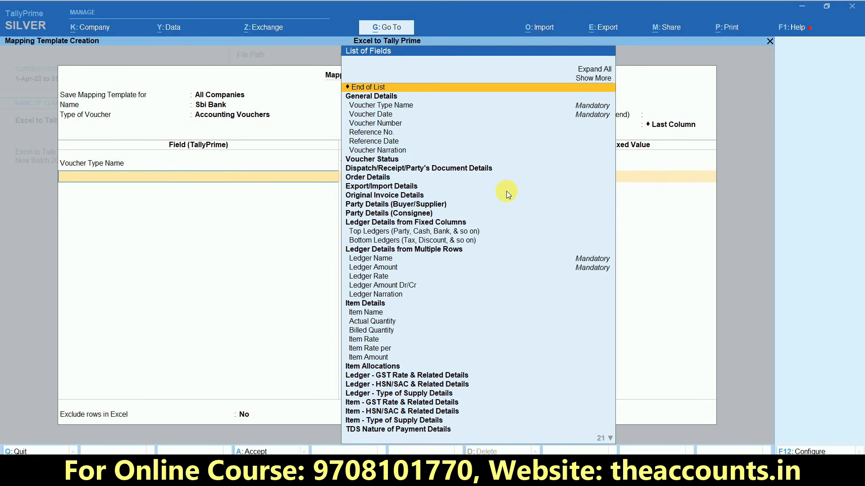
# - Add the Voucher Date field to the mapping template and map it to the Txn Date column header
pyautogui.write('Vou')
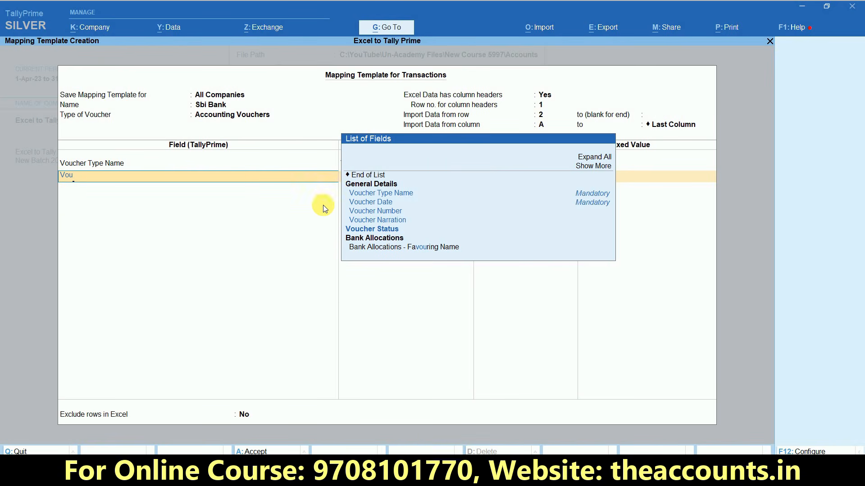
pyautogui.click(379, 203)
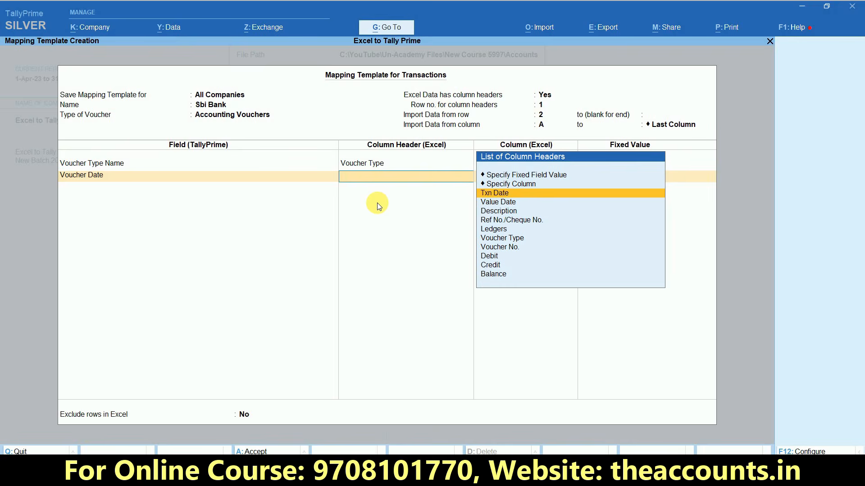
pyautogui.hotkey('alt', 'Tab')
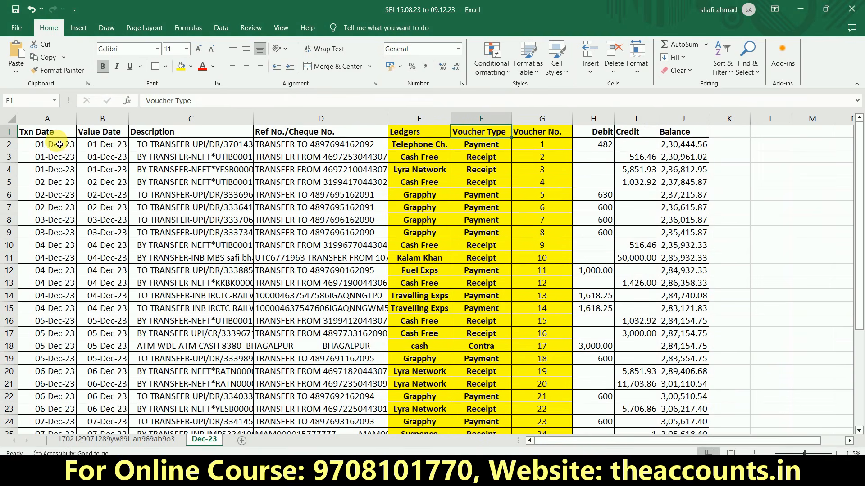
pyautogui.hotkey('alt', 'Tab')
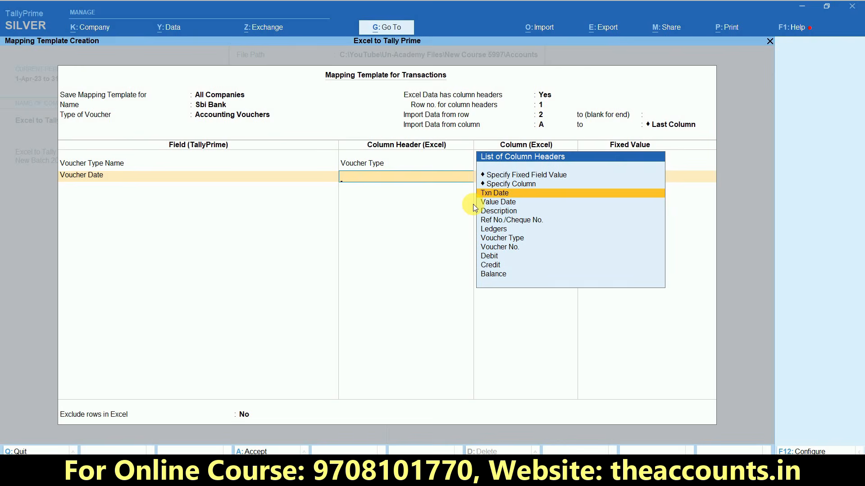
pyautogui.press('Return')
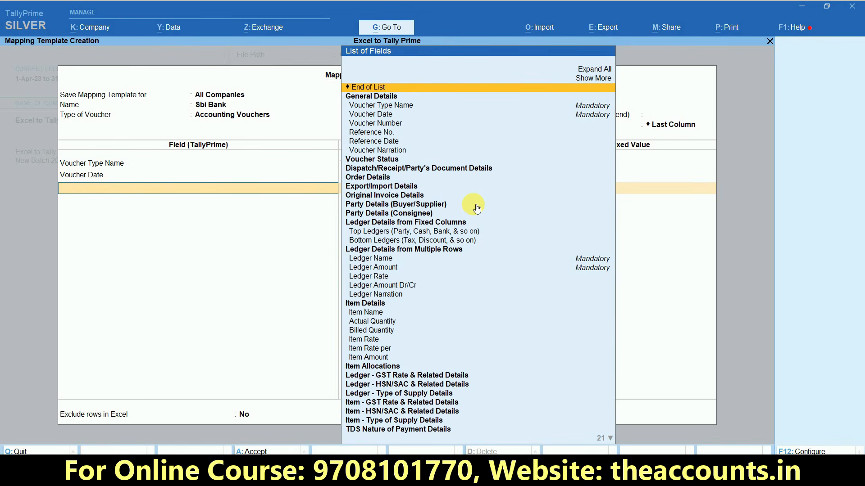
# - Add the Voucher Number field and map it to the Voucher No. column header, checking that heading in the Excel sheet
pyautogui.press('Down')
pyautogui.press('Down')
pyautogui.press('Down')
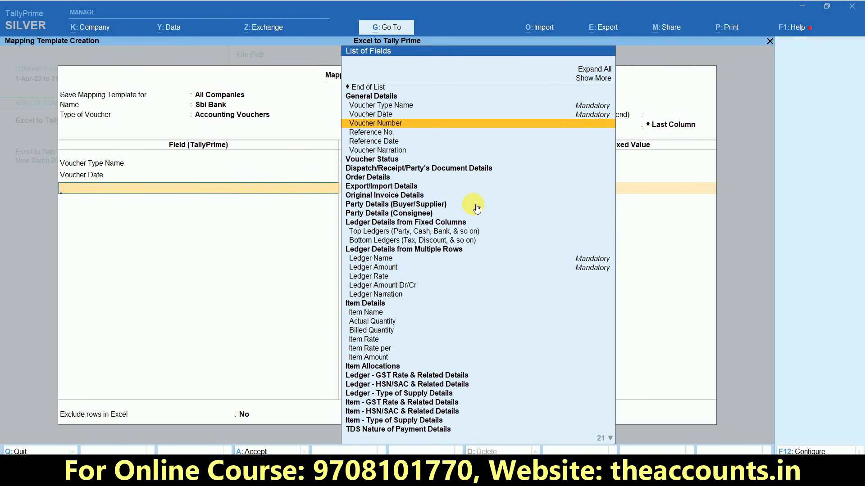
pyautogui.press('Return')
pyautogui.hotkey('alt', 'Tab')
pyautogui.press('Right')
pyautogui.press('Right')
pyautogui.press('Right')
pyautogui.press('Left')
pyautogui.press('Left')
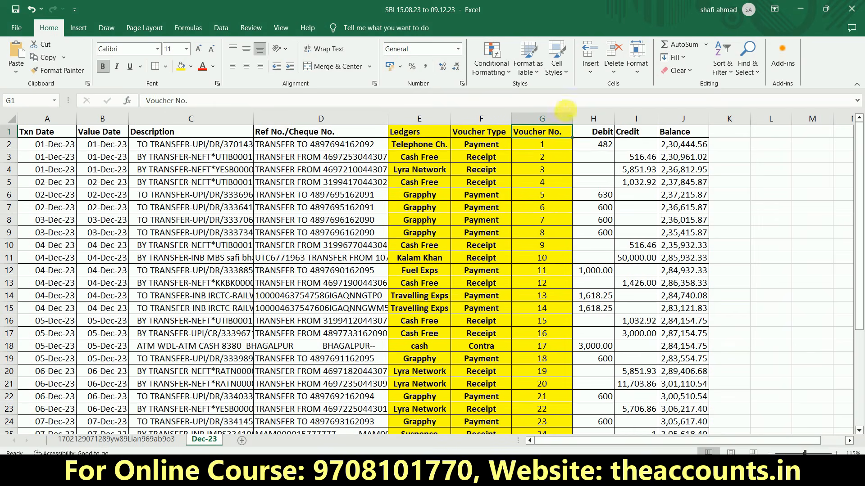
pyautogui.hotkey('alt', 'Tab')
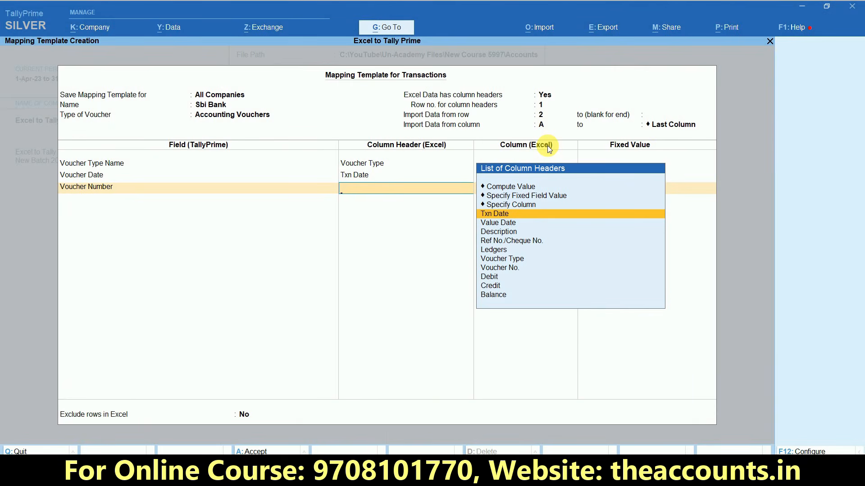
pyautogui.write('Vou')
pyautogui.press('Down')
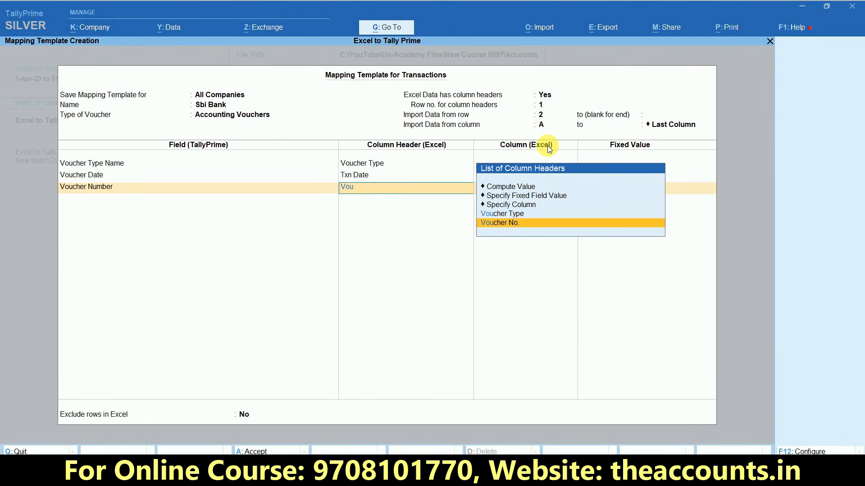
pyautogui.press('Return')
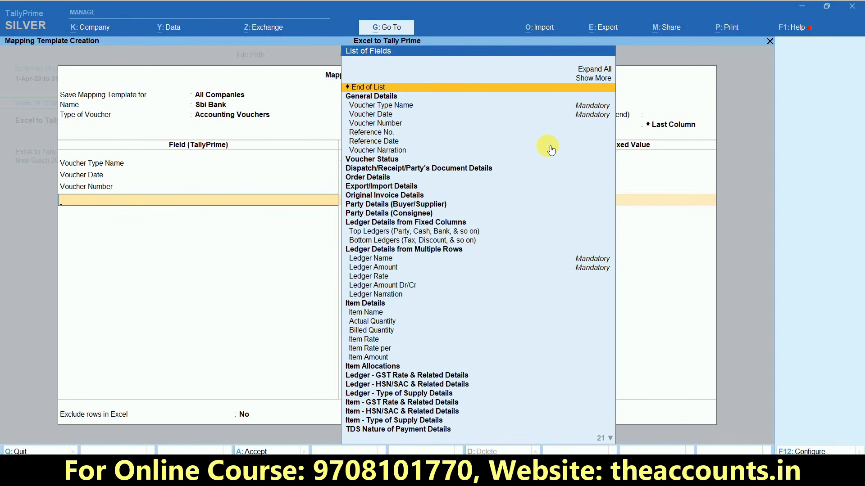
# - Check the Description column in the Excel sheet, and add the Voucher Narration field mapped to the Description column header
pyautogui.hotkey('alt', 'Tab')
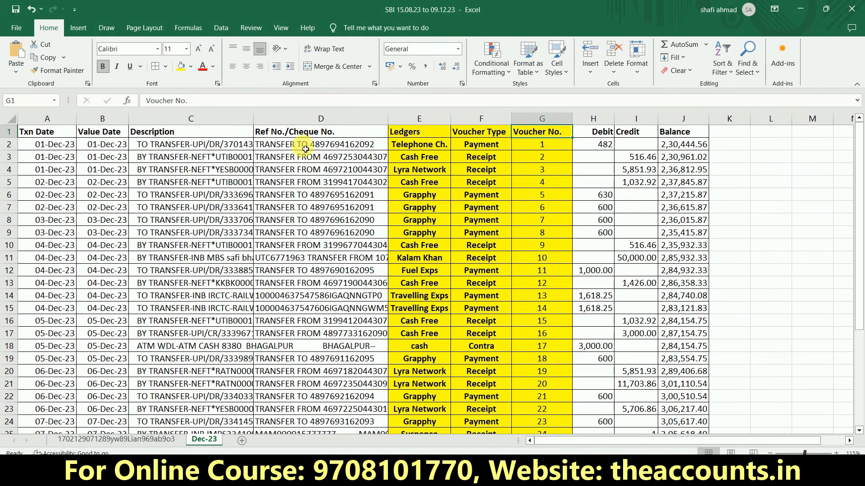
pyautogui.click(211, 182)
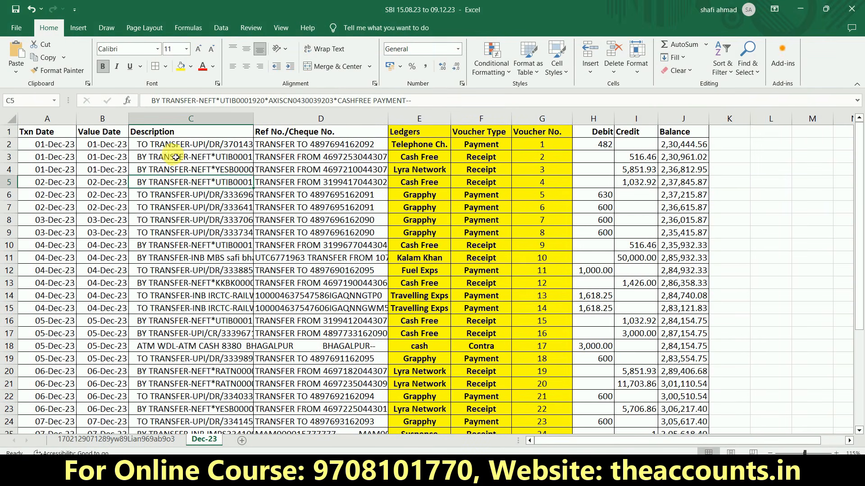
pyautogui.moveTo(201, 177); pyautogui.dragTo(195, 173)
pyautogui.click(45, 169)
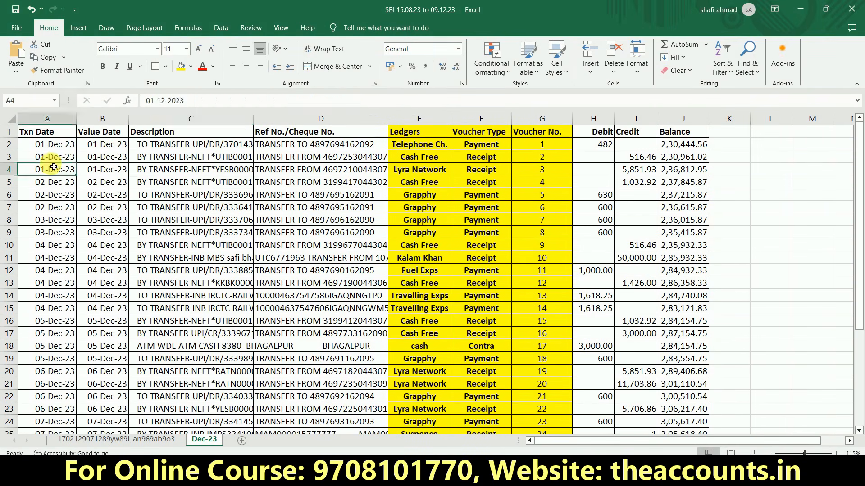
pyautogui.hotkey('alt', 'Tab')
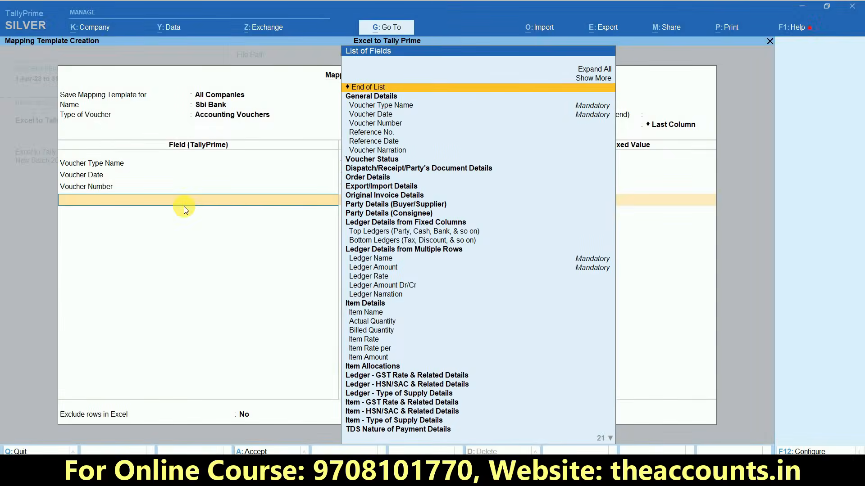
pyautogui.click(383, 151)
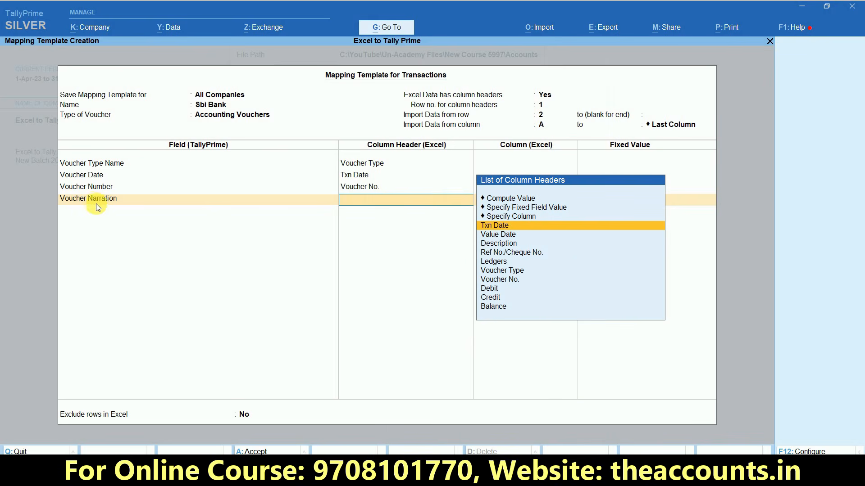
pyautogui.hotkey('alt', 'Tab')
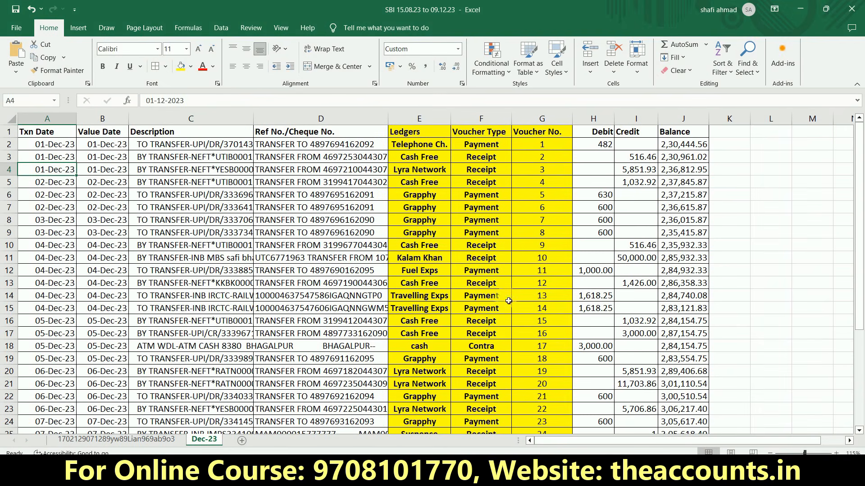
pyautogui.click(181, 176)
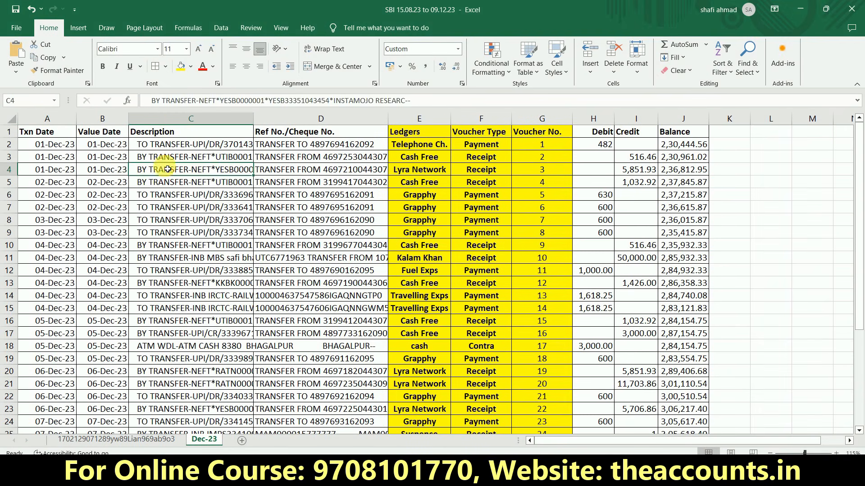
pyautogui.click(177, 135)
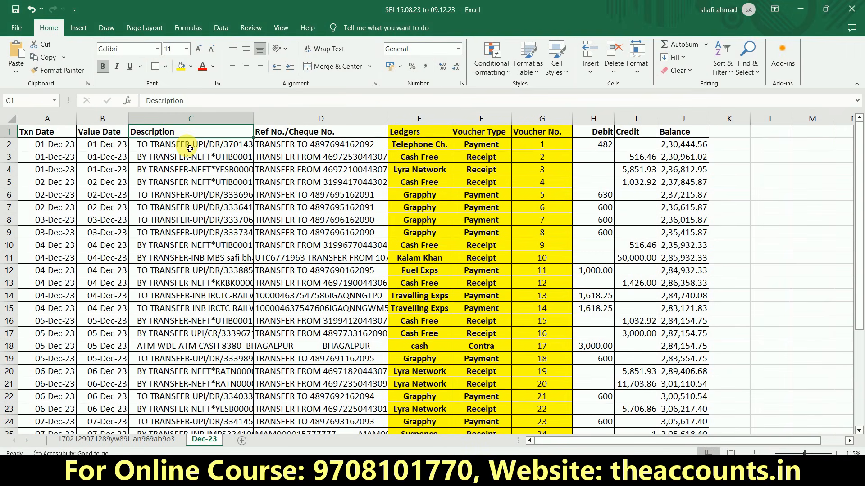
pyautogui.hotkey('alt', 'Tab')
pyautogui.write('Des')
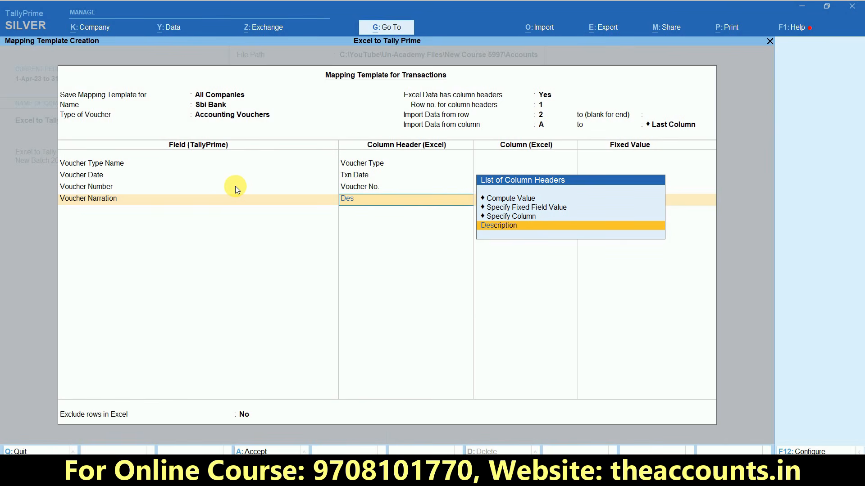
pyautogui.click(514, 227)
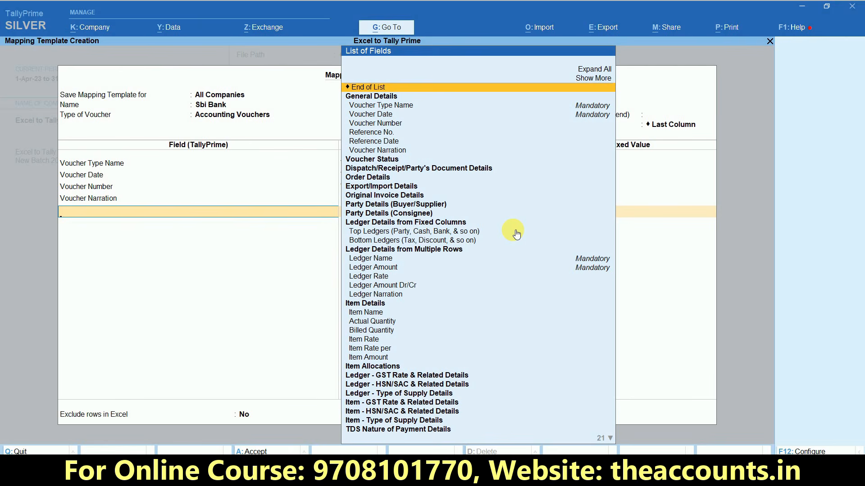
# - Switch to the TallyPrime window with Accounting Voucher Creation and change the voucher type to Payment
pyautogui.hotkey('alt', 'Tab')
pyautogui.click(487, 227)
pyautogui.hotkey('alt', 'Tab')
pyautogui.hotkey('alt', 'Tab')
pyautogui.hotkey('alt', 'Tab')
pyautogui.hotkey('alt', 'Tab')
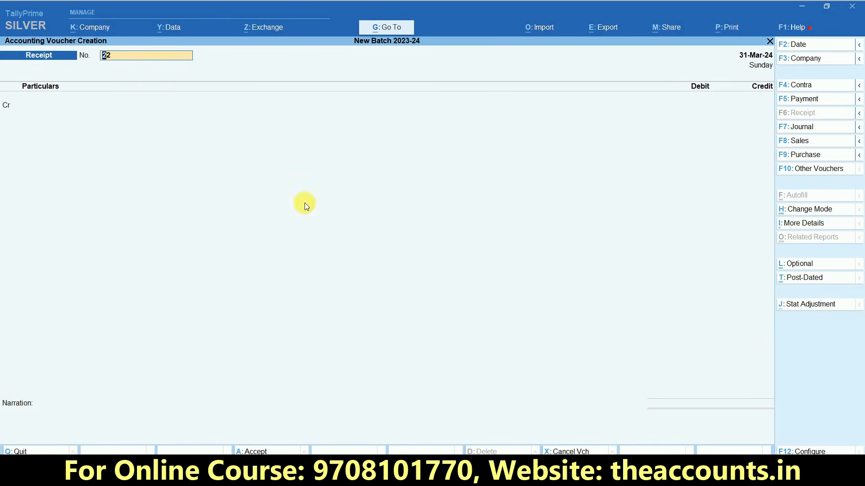
pyautogui.click(808, 103)
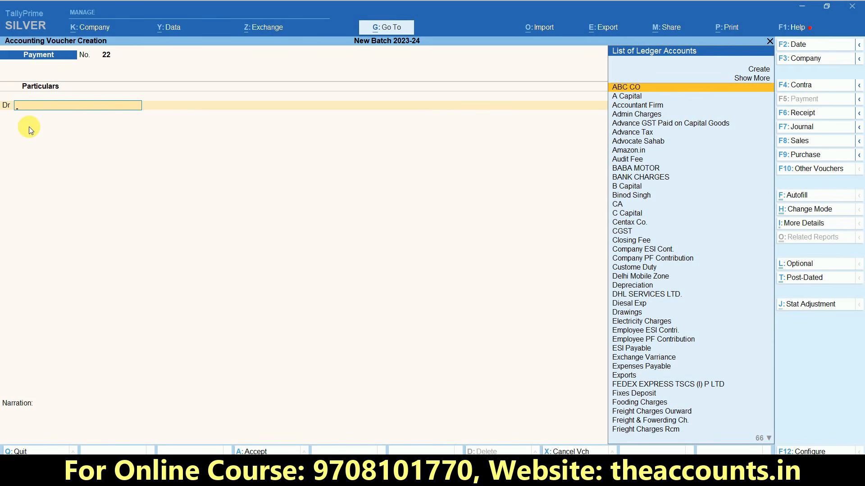
# - Debit the Audit Fee ledger with 10,000 in the payment voucher, keeping the GST rate details As per Masters/Company
pyautogui.press('Down')
pyautogui.press('Down')
pyautogui.press('Down')
pyautogui.press('Down')
pyautogui.press('Down')
pyautogui.press('Down')
pyautogui.press('Down')
pyautogui.press('Down')
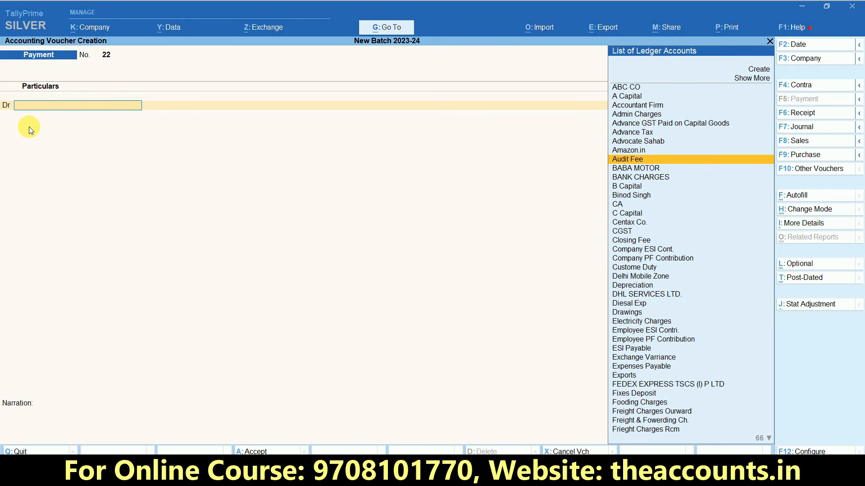
pyautogui.press('Return')
pyautogui.write('10,000')
pyautogui.press('Return')
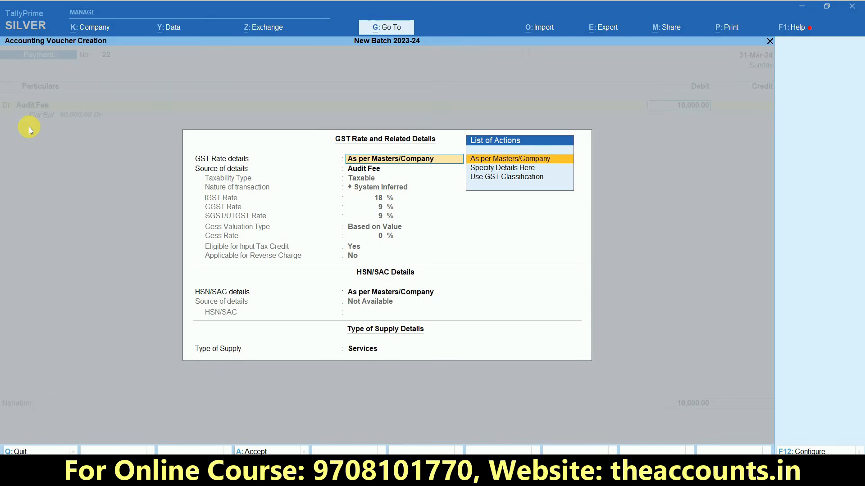
pyautogui.press('Return')
pyautogui.press('Return')
pyautogui.press('Return')
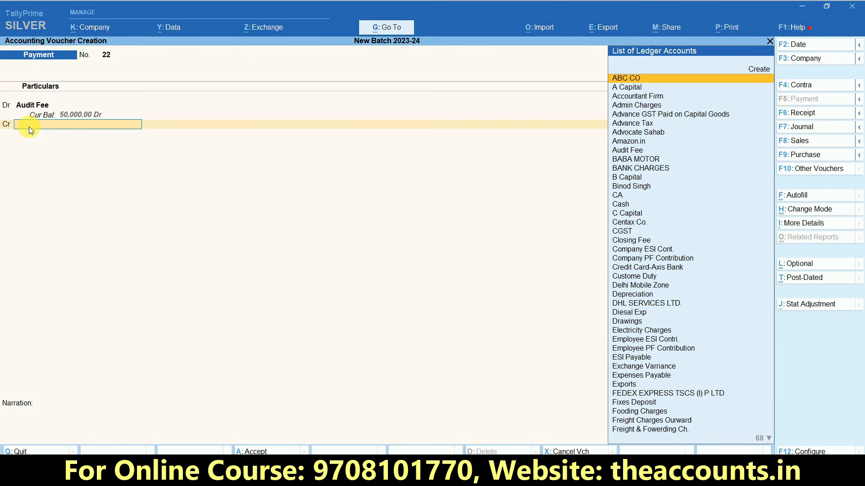
# - Select Cash as the credit ledger of the payment voucher, with 10,000 as the credit amount
pyautogui.write('Stat')
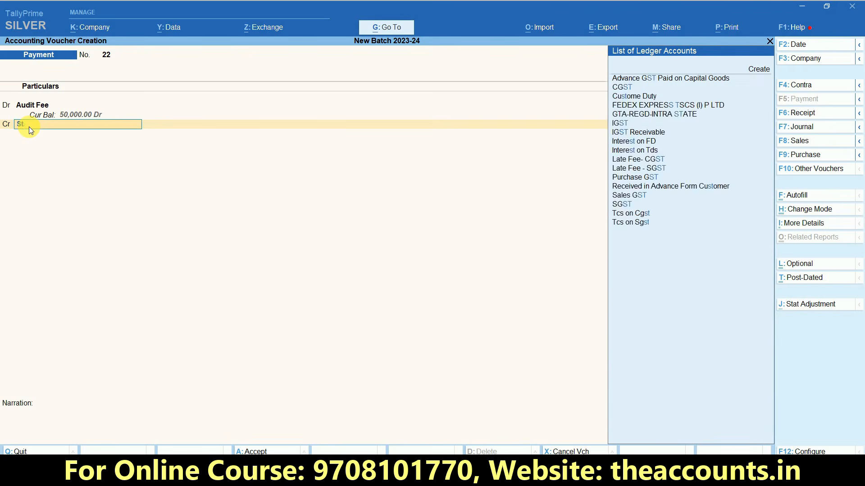
pyautogui.press('BackSpace')
pyautogui.press('BackSpace')
pyautogui.press('BackSpace')
pyautogui.press('BackSpace')
pyautogui.write('Cash')
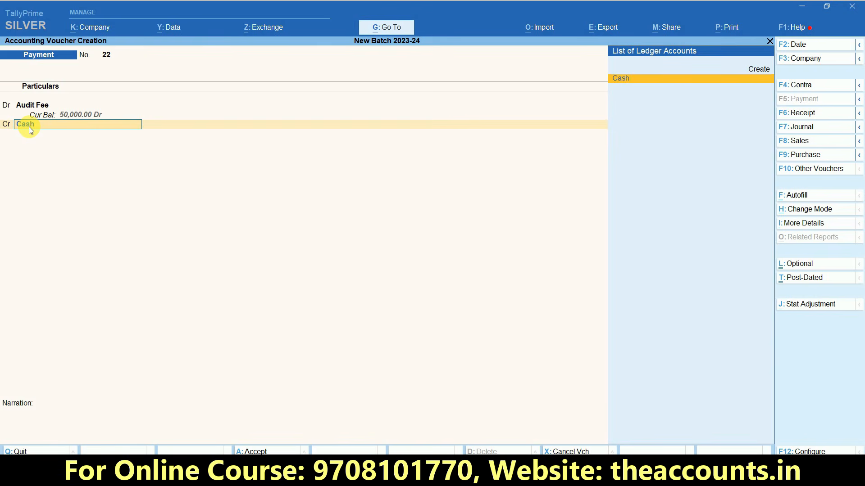
pyautogui.press('Return')
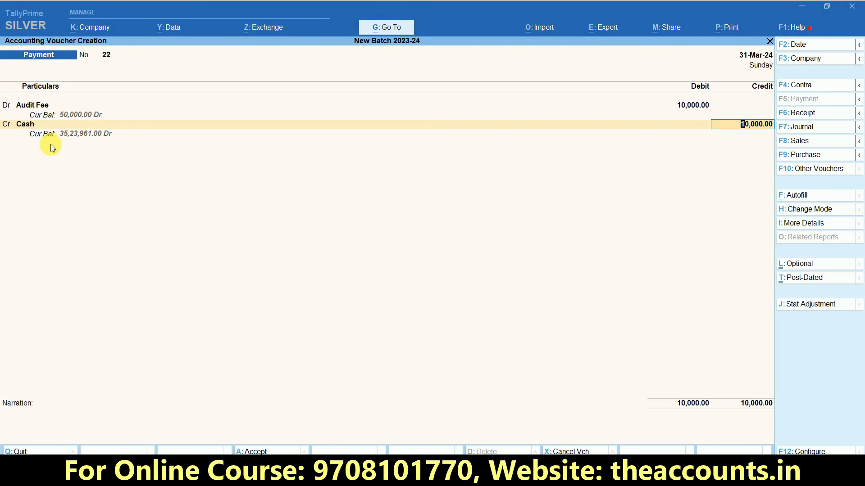
# - Return to the Sbi Bank mapping template and add Top Ledgers (Party, Cash, Bank, & so on) with the Ledger Name field
pyautogui.hotkey('alt', 'Tab')
pyautogui.press('Tab')
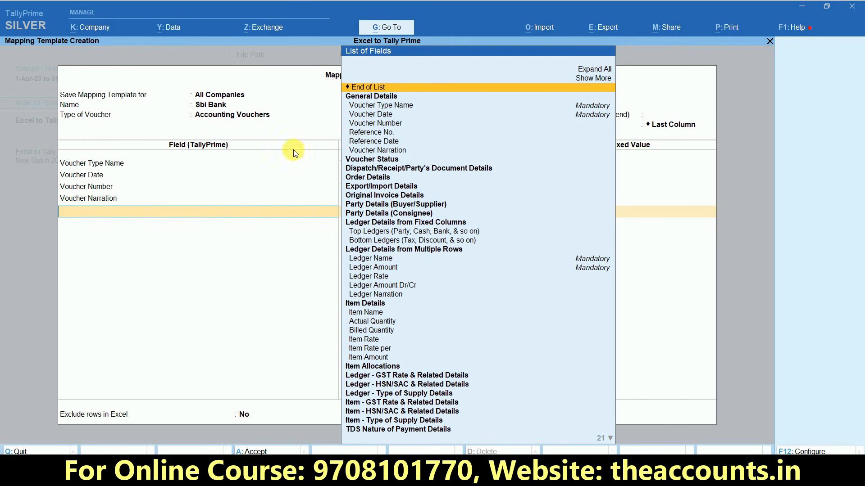
pyautogui.write('Top')
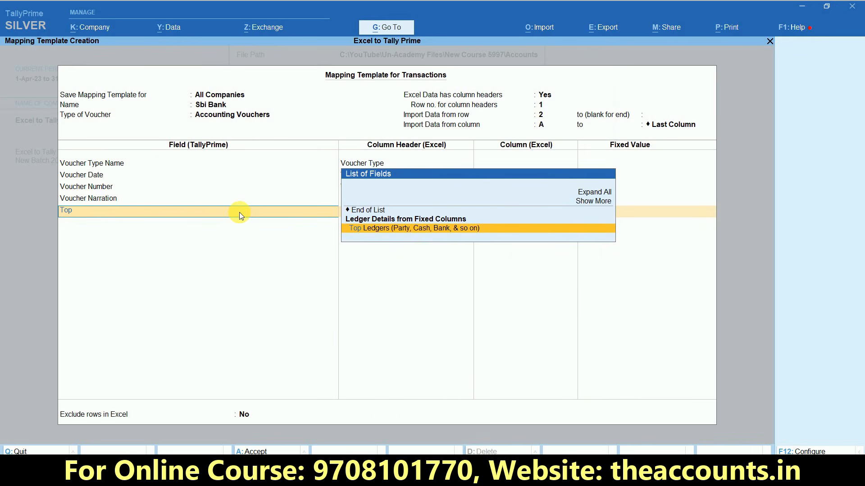
pyautogui.press('Return')
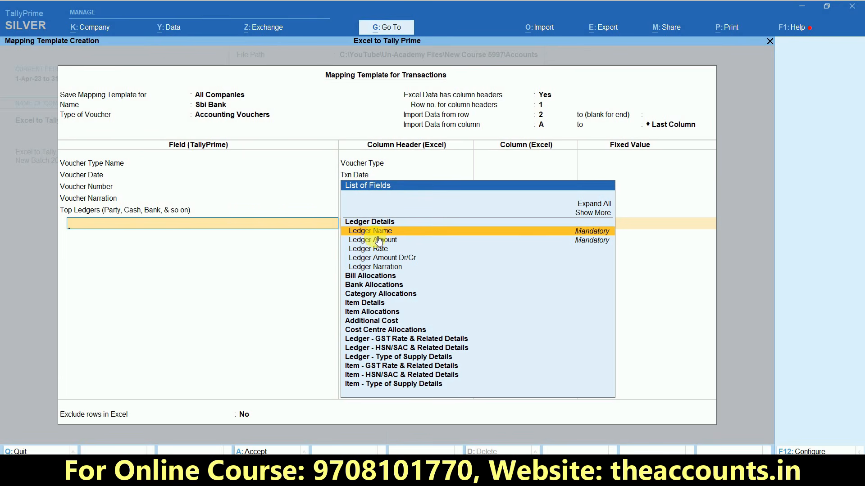
pyautogui.press('Return')
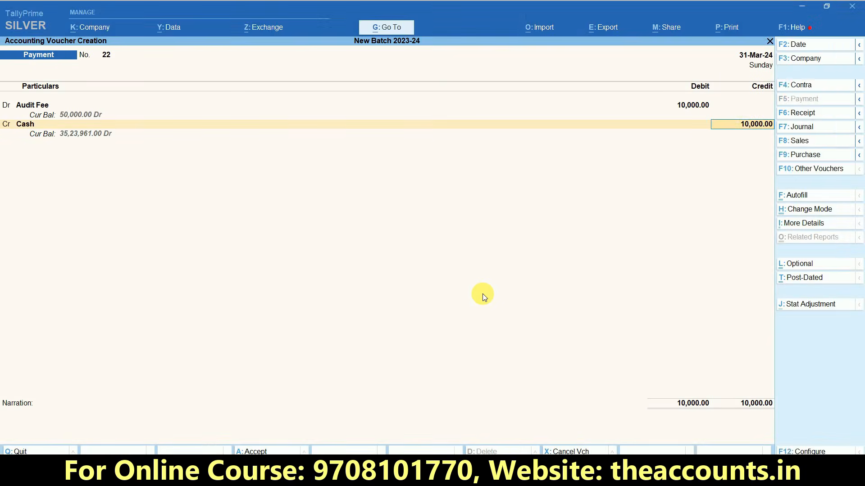
# - Check the Ledgers column in the Excel sheet, and map the top ledger's Ledger Name in TallyPrime to the Ledgers column header
pyautogui.hotkey('alt', 'Tab')
pyautogui.press('Tab')
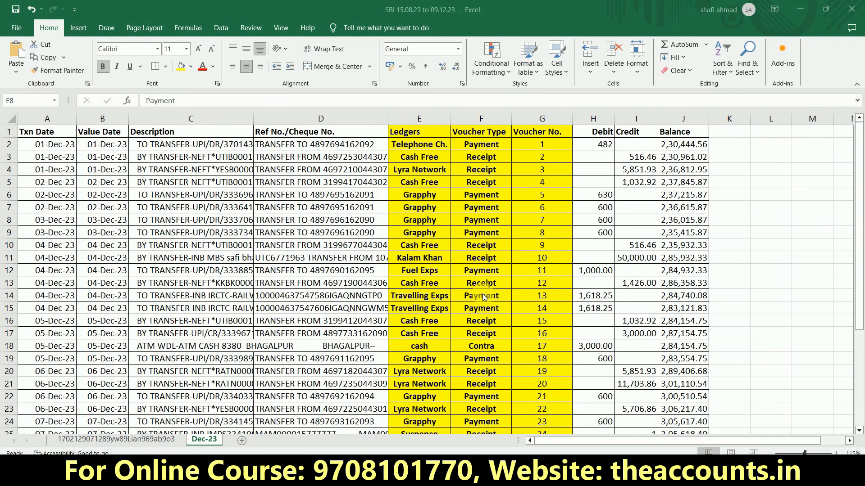
pyautogui.click(550, 202)
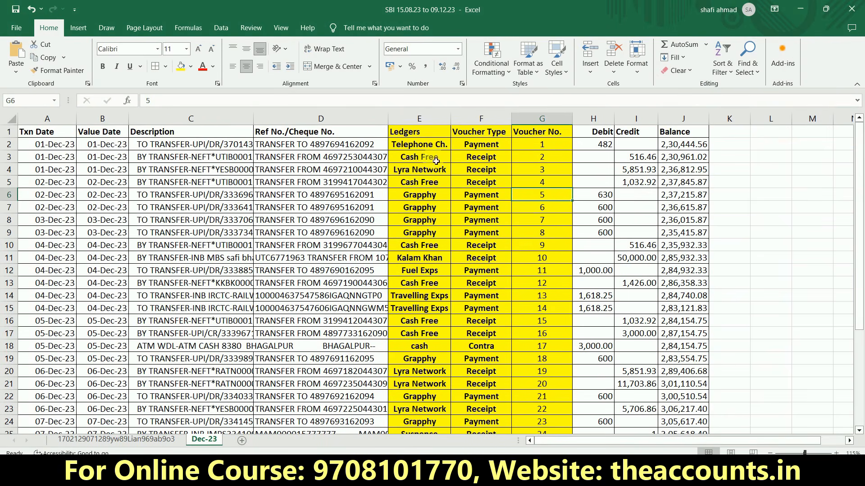
pyautogui.click(405, 134)
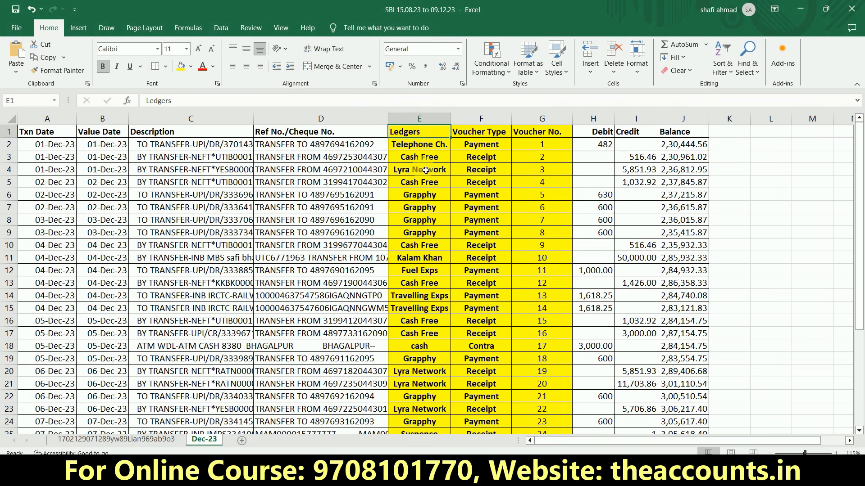
pyautogui.hotkey('alt', 'Tab')
pyautogui.press('Tab')
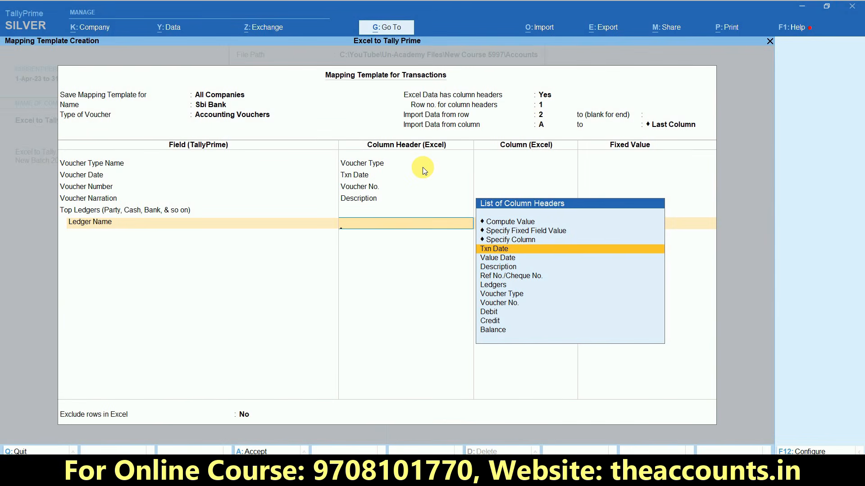
pyautogui.write('Le')
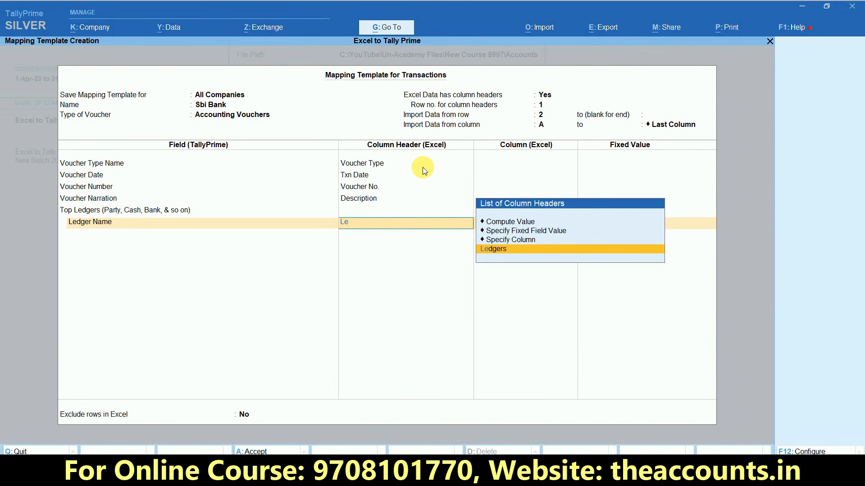
pyautogui.click(497, 249)
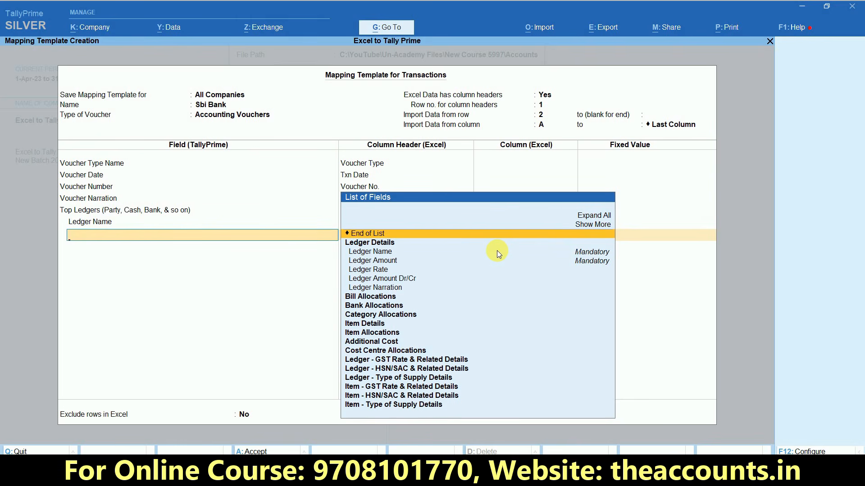
# - Add the Ledger Amount field under Top Ledgers, check the Debit column in Excel, and map the field to the Debit header
pyautogui.click(371, 262)
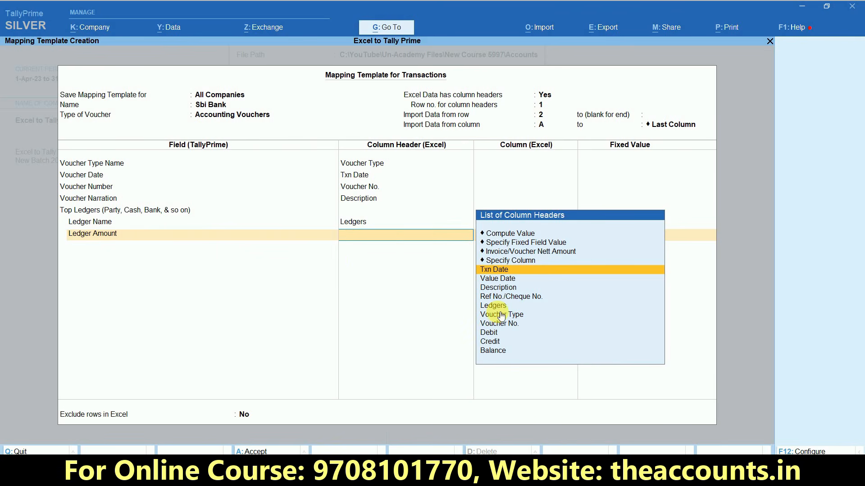
pyautogui.hotkey('alt', 'Tab')
pyautogui.press('Right')
pyautogui.press('Right')
pyautogui.press('Right')
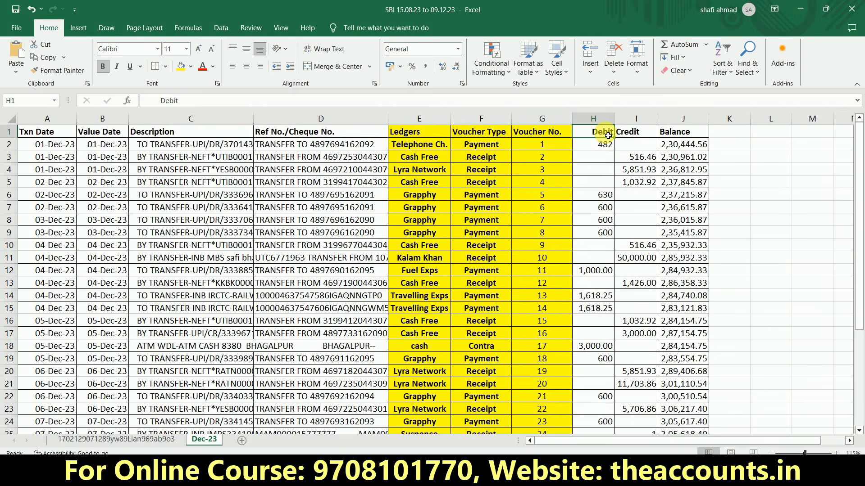
pyautogui.click(602, 158)
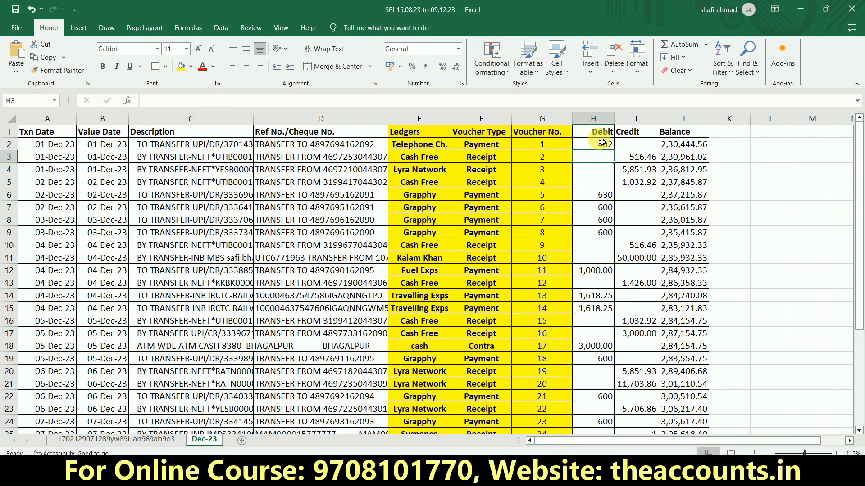
pyautogui.hotkey('alt', 'Tab')
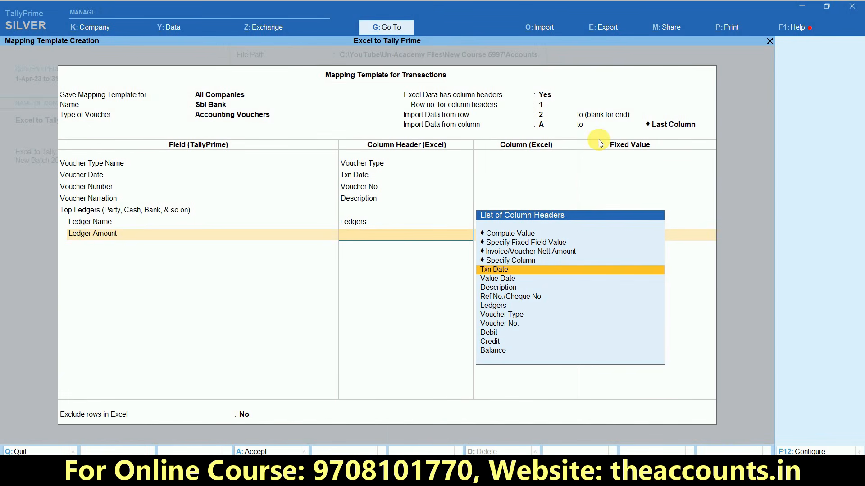
pyautogui.write('Debi')
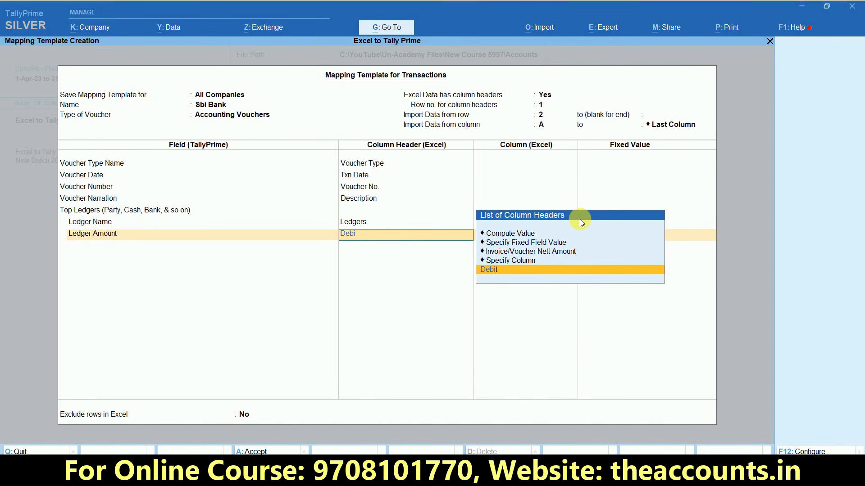
pyautogui.press('Return')
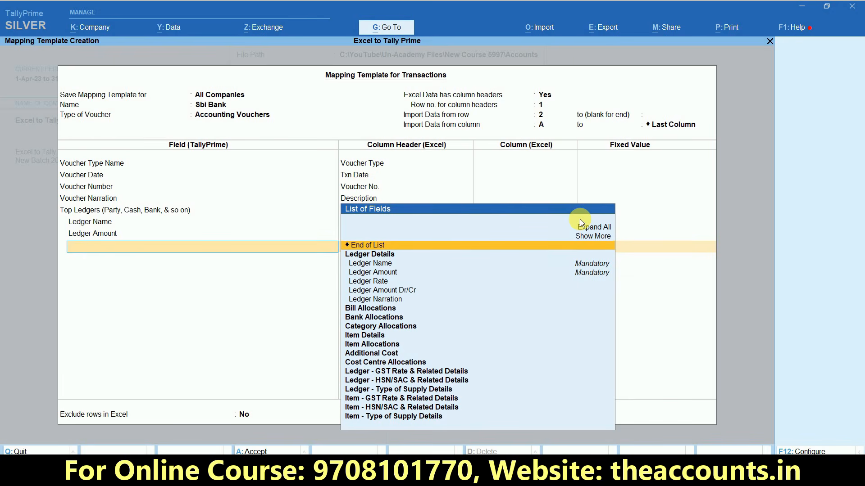
# - Compare the Debit column in the Excel sheet with the debit and credit lines of the TallyPrime payment voucher
pyautogui.hotkey('alt', 'Tab')
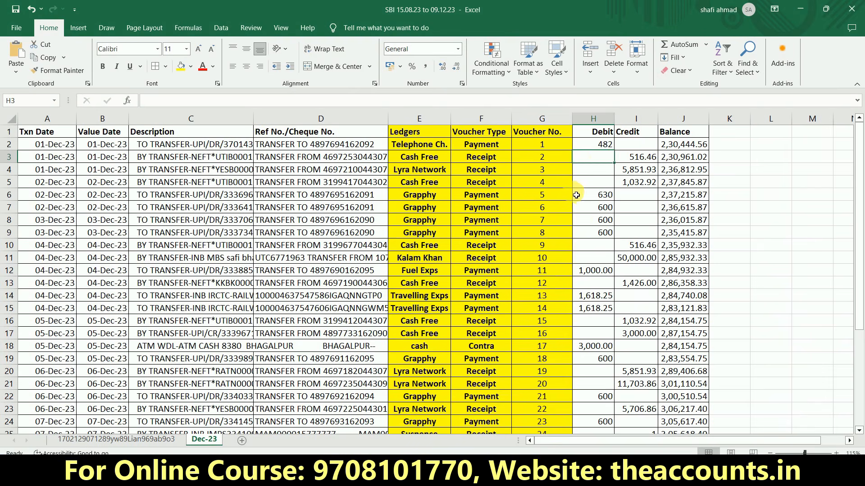
pyautogui.click(597, 168)
pyautogui.hotkey('alt', 'Tab')
pyautogui.hotkey('alt', 'Tab')
pyautogui.hotkey('alt', 'Tab')
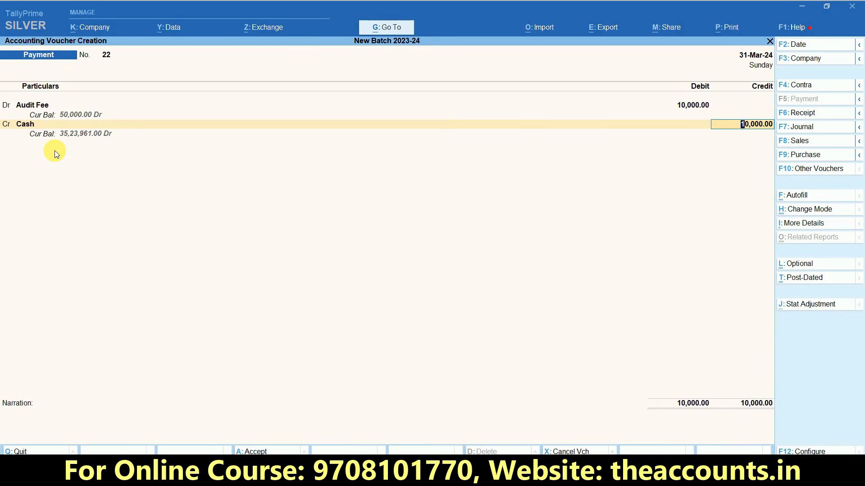
pyautogui.hotkey('alt', 'Tab')
pyautogui.hotkey('alt', 'Tab')
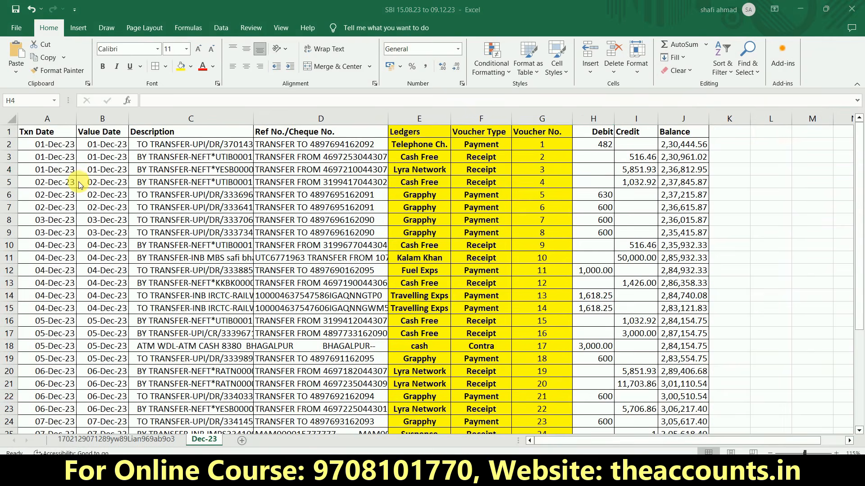
pyautogui.hotkey('alt', 'Tab')
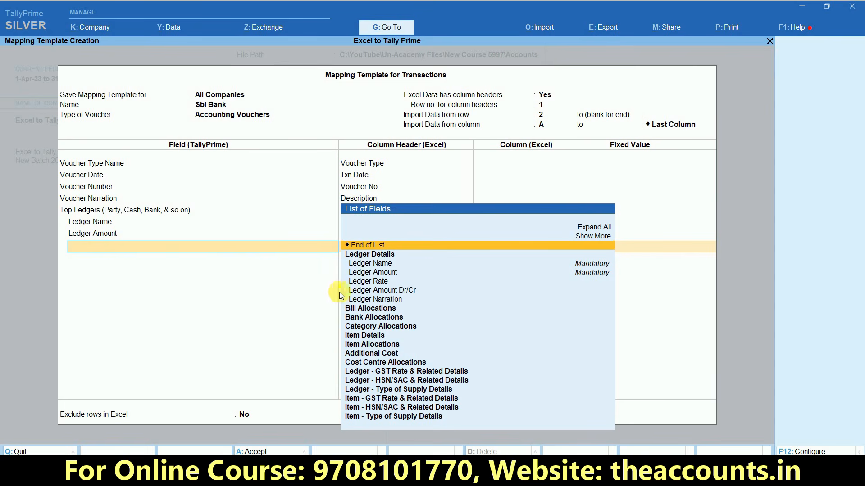
# - Add the Ledger Amount Dr/Cr field under Top Ledgers with a specified fixed field value of Dr
pyautogui.click(360, 292)
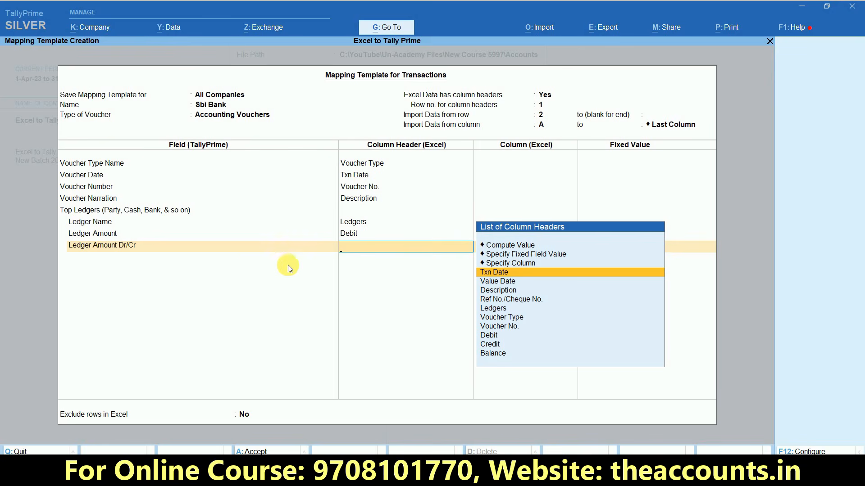
pyautogui.click(518, 256)
pyautogui.click(518, 256)
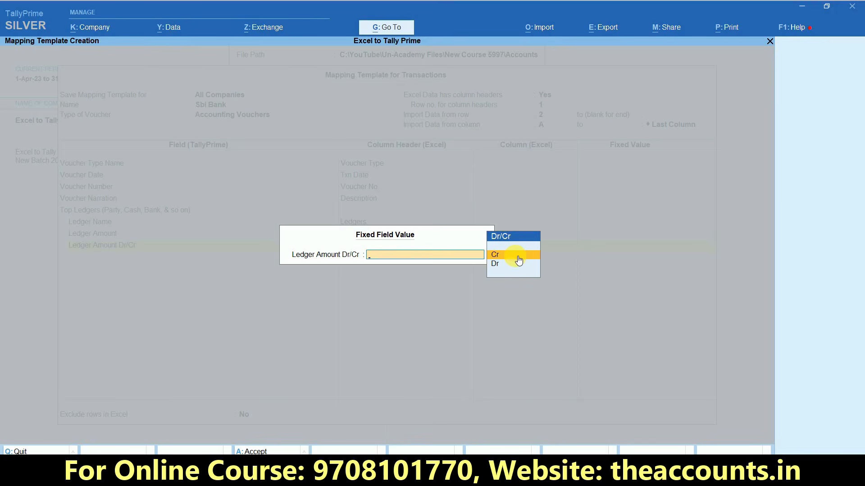
pyautogui.click(498, 265)
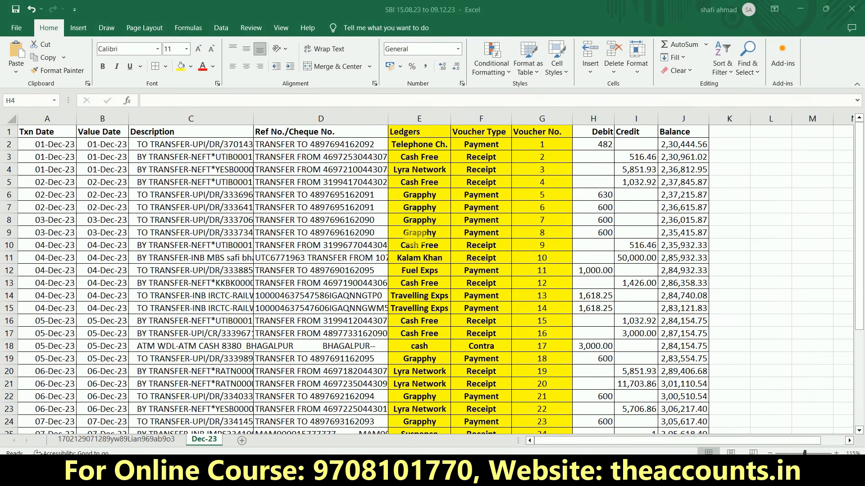
# - Review the payment voucher, end the top ledger fields, and add Bottom Ledgers (Tax, Discount, & so on) with the Ledger Name field
pyautogui.hotkey('alt', 'Tab')
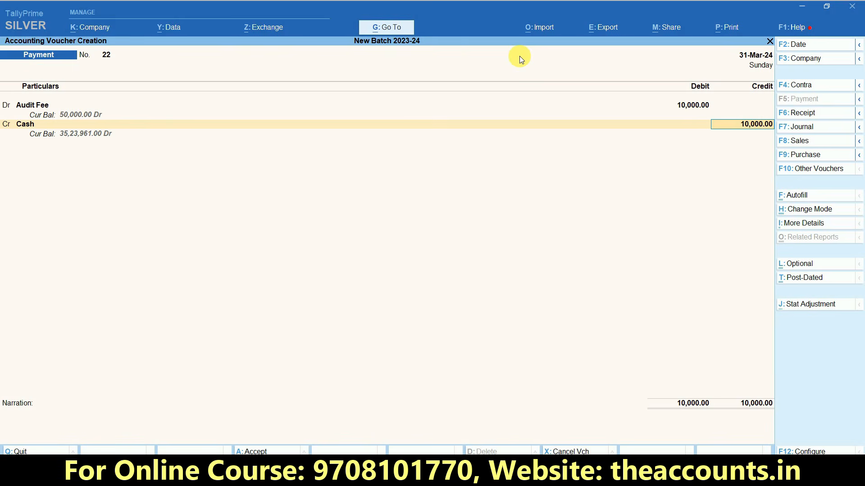
pyautogui.hotkey('alt', 'Tab')
pyautogui.press('Tab')
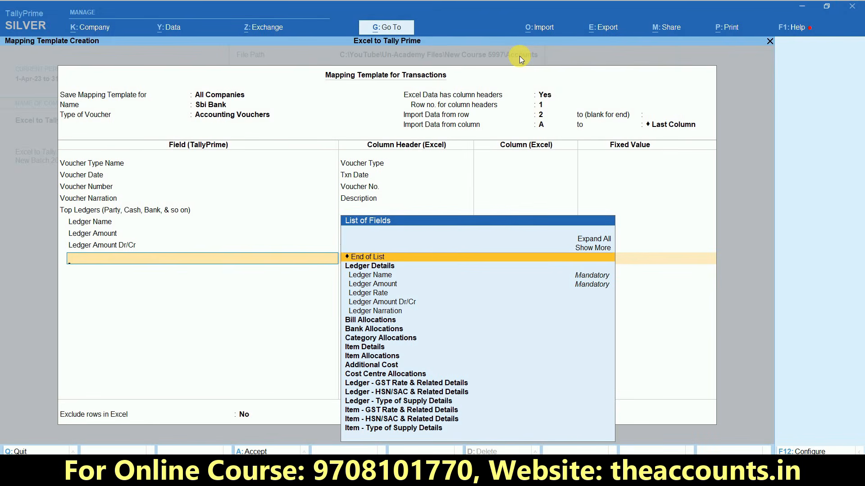
pyautogui.press('Return')
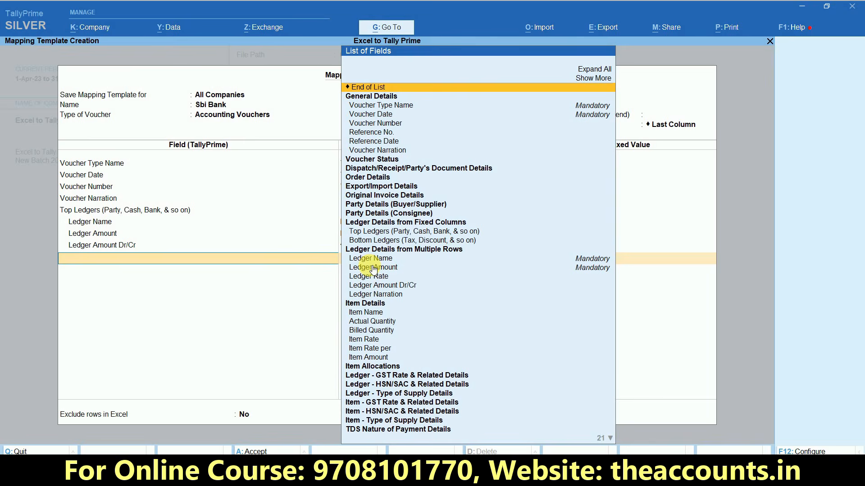
pyautogui.write('Bot')
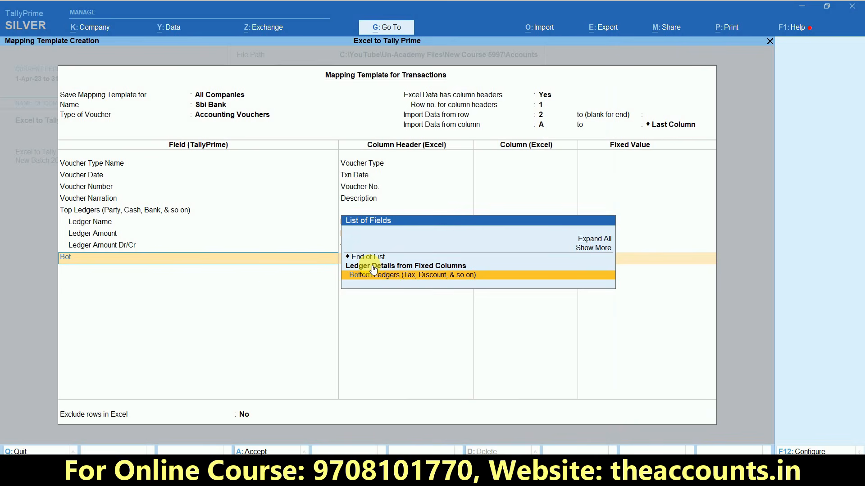
pyautogui.press('Return')
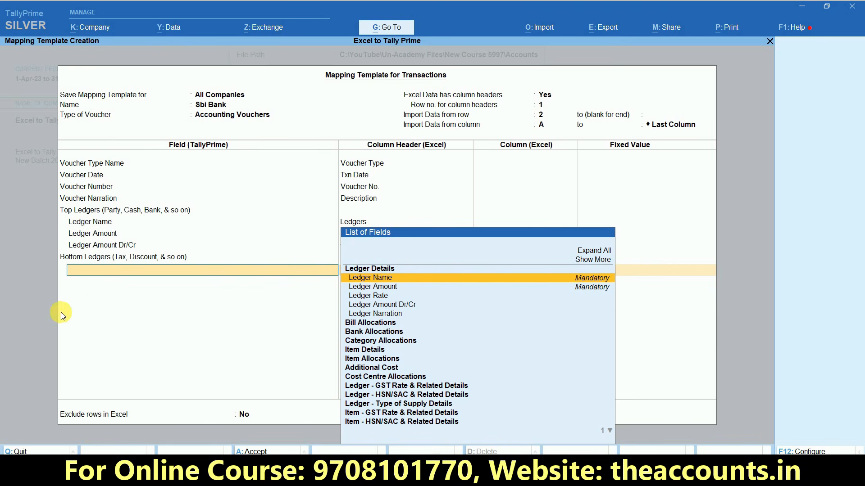
pyautogui.click(378, 279)
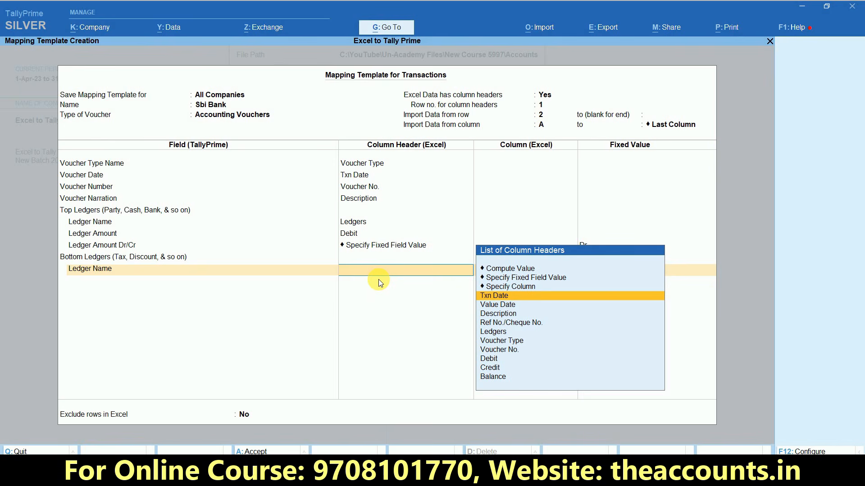
# - Check the Ledgers column in the Excel sheet, then map the Bottom Ledgers Ledger Name to the fixed value State Bank of India
pyautogui.hotkey('alt', 'Tab')
pyautogui.hotkey('alt', 'Tab')
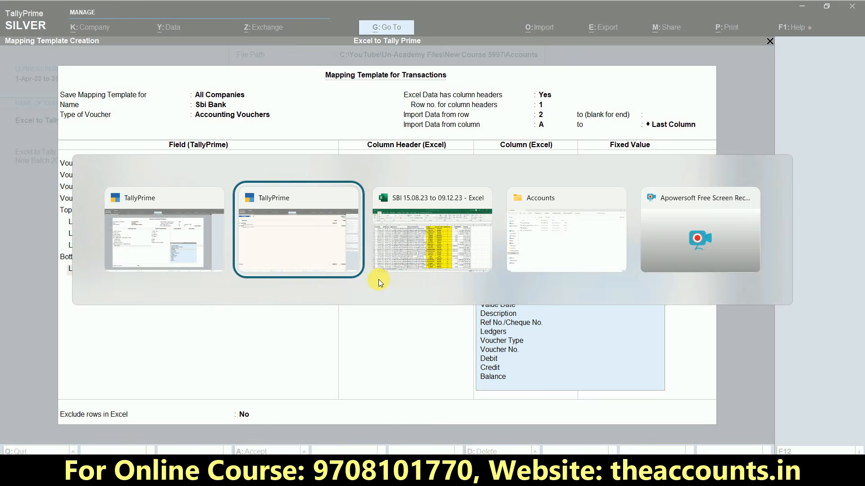
pyautogui.click(497, 220)
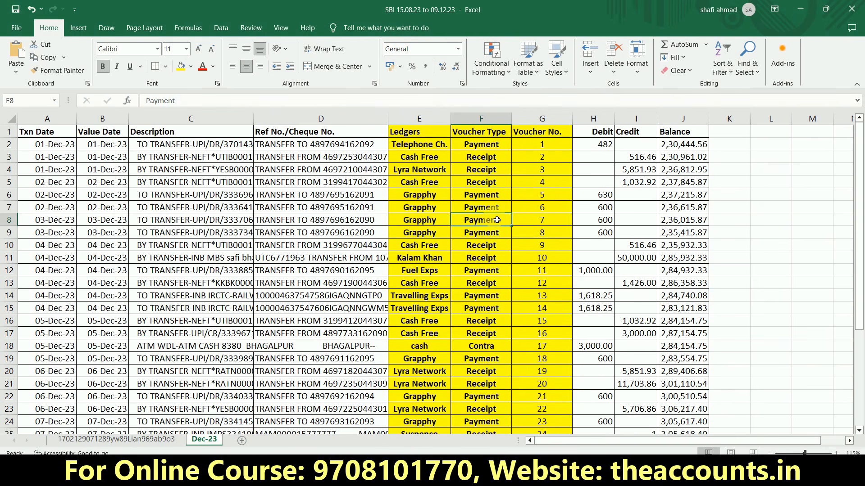
pyautogui.click(440, 181)
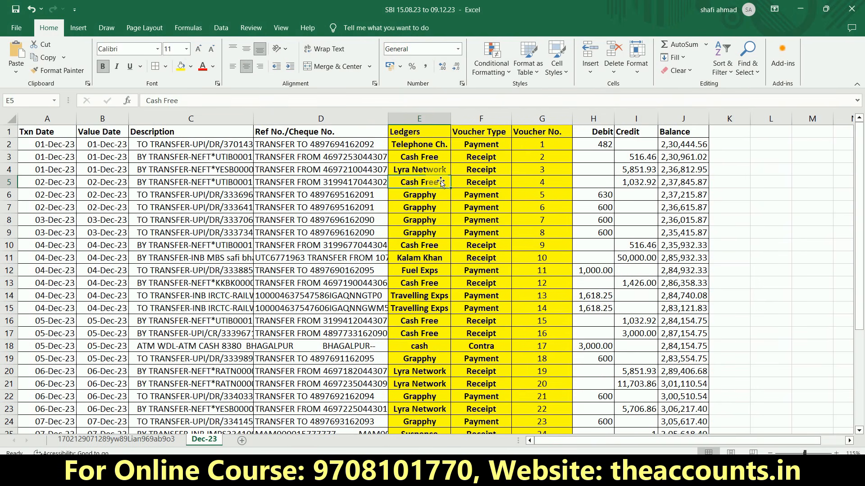
pyautogui.hotkey('alt', 'Tab')
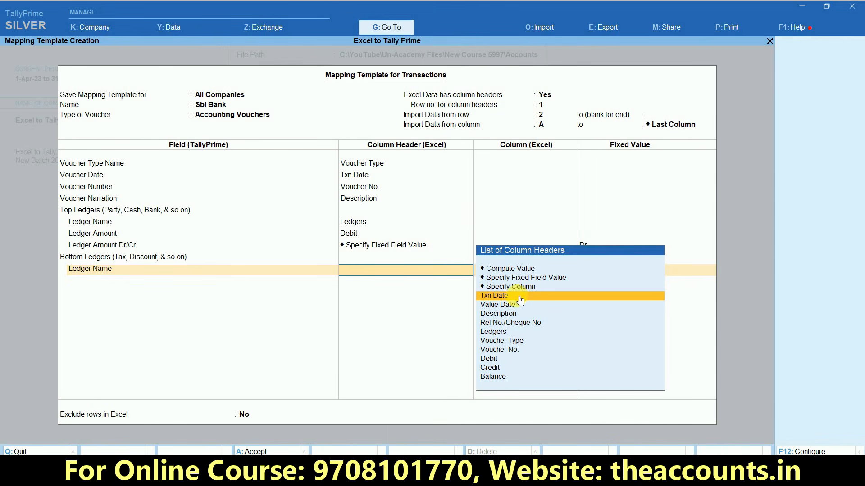
pyautogui.click(518, 278)
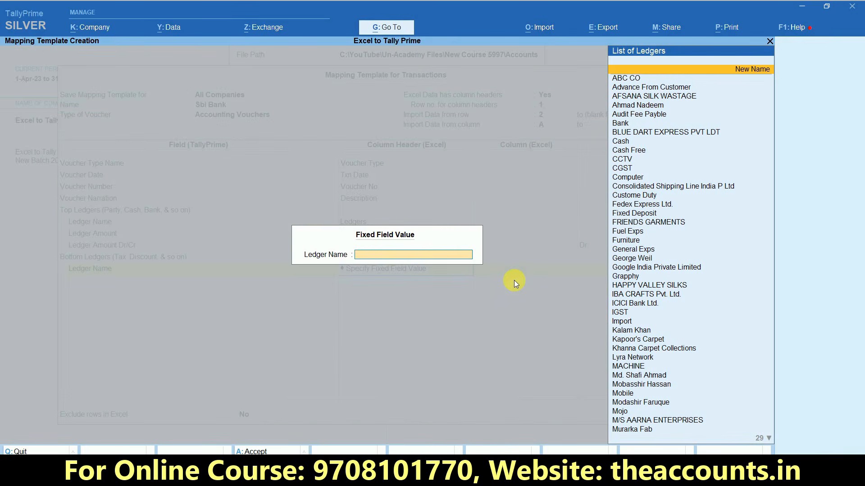
pyautogui.write('Sbi')
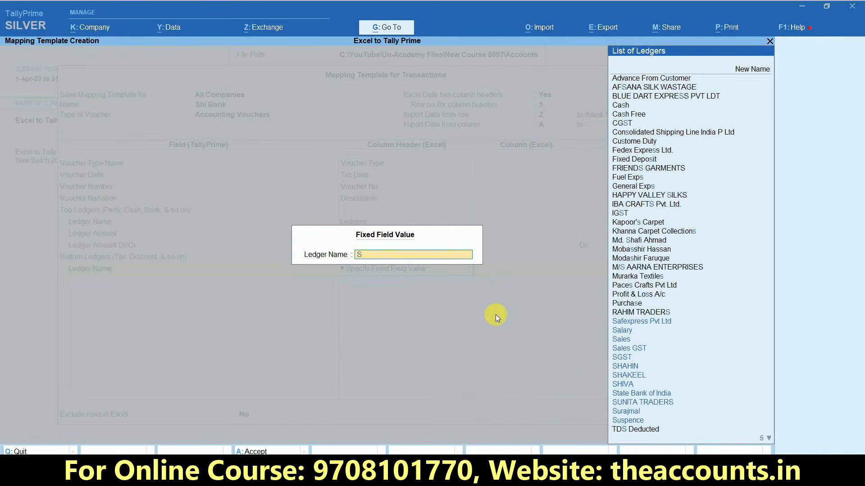
pyautogui.press('Return')
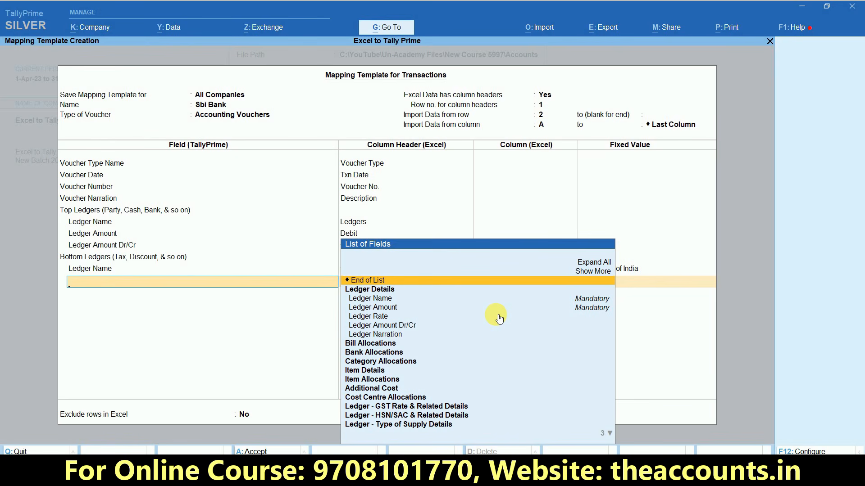
# - Add the Ledger Amount field under Bottom Ledgers, check the Debit column in Excel, and map the field to the Debit header
pyautogui.press('Down')
pyautogui.press('Down')
pyautogui.press('Return')
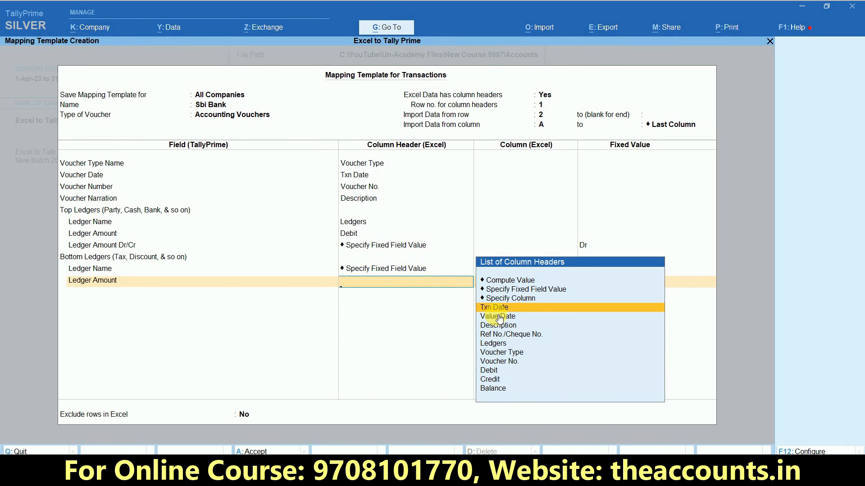
pyautogui.hotkey('alt', 'Tab')
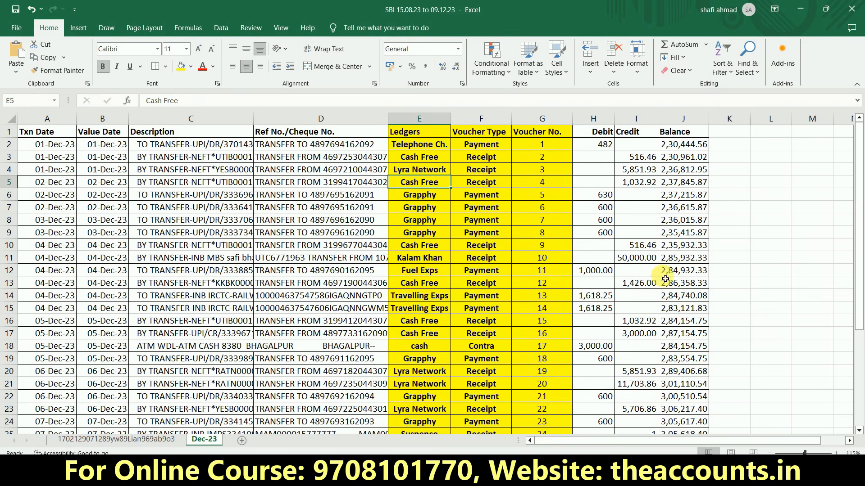
pyautogui.click(598, 148)
pyautogui.hotkey('alt', 'Tab')
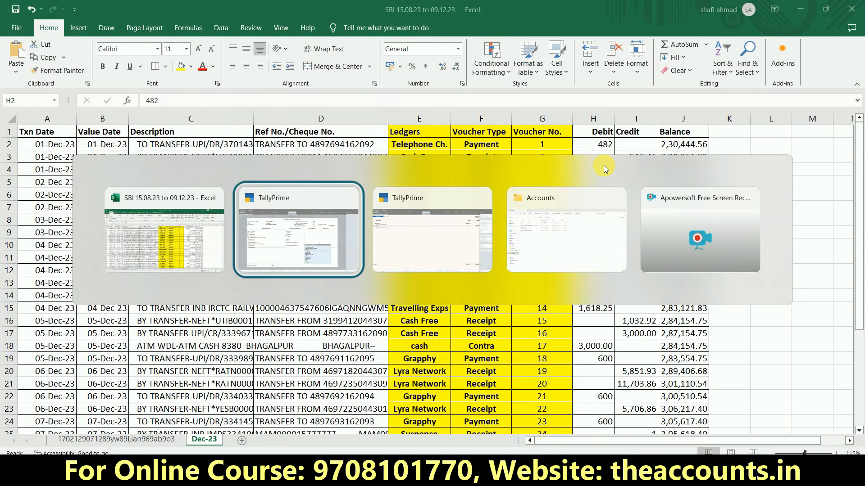
pyautogui.write('Debi')
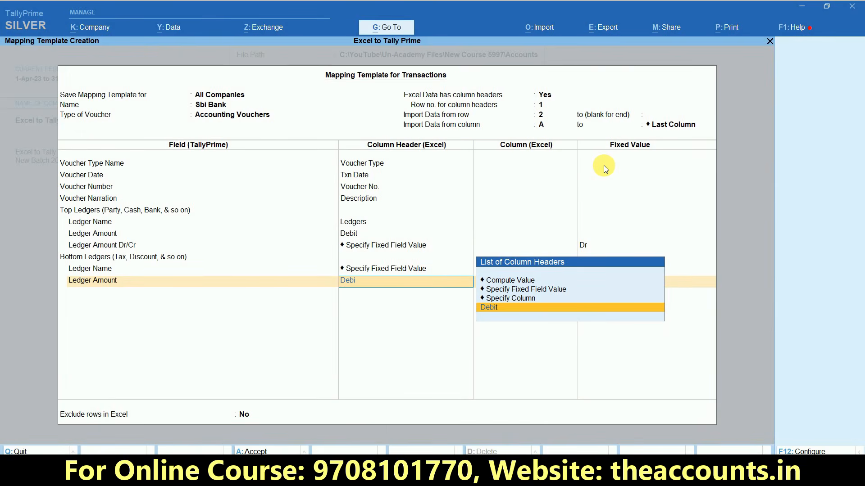
pyautogui.press('Return')
# - Add the Ledger Amount Dr/Cr field under Bottom Ledgers, check the payment voucher, and specify the fixed field value Cr
pyautogui.press('Down')
pyautogui.press('Down')
pyautogui.press('Down')
pyautogui.press('Down')
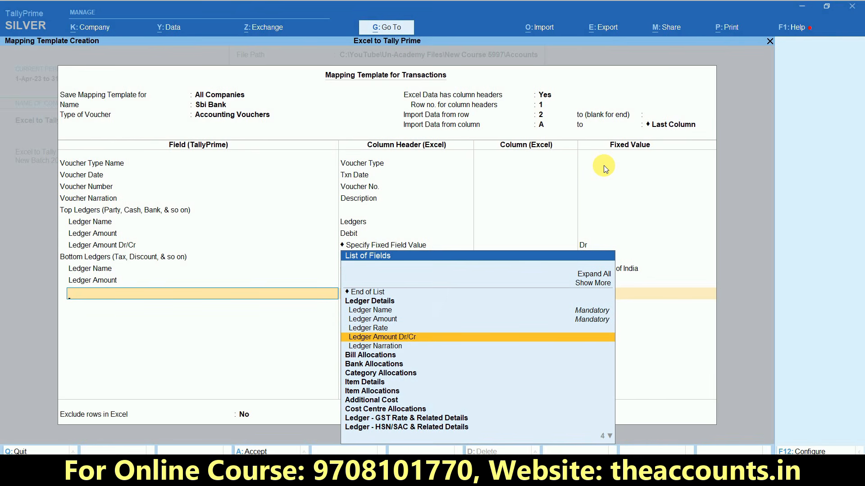
pyautogui.press('Return')
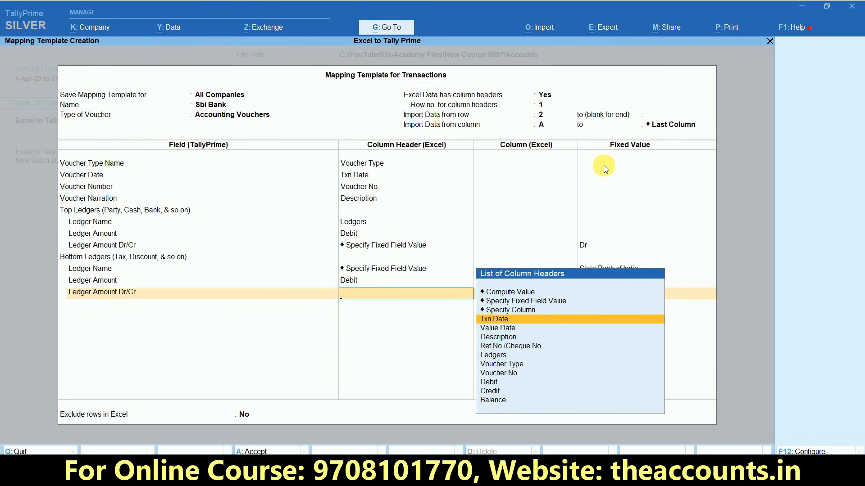
pyautogui.hotkey('alt', 'Tab')
pyautogui.hotkey('alt', 'Tab')
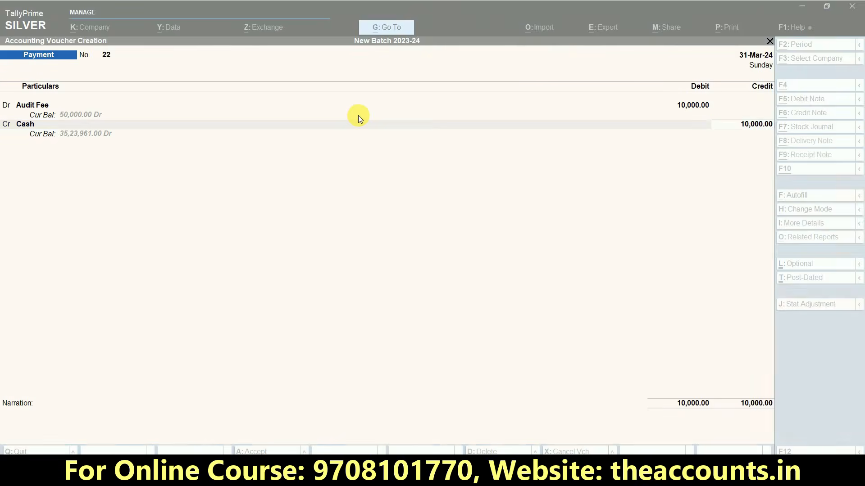
pyautogui.hotkey('alt', 'Tab')
pyautogui.hotkey('alt', 'Tab')
pyautogui.hotkey('alt', 'Tab')
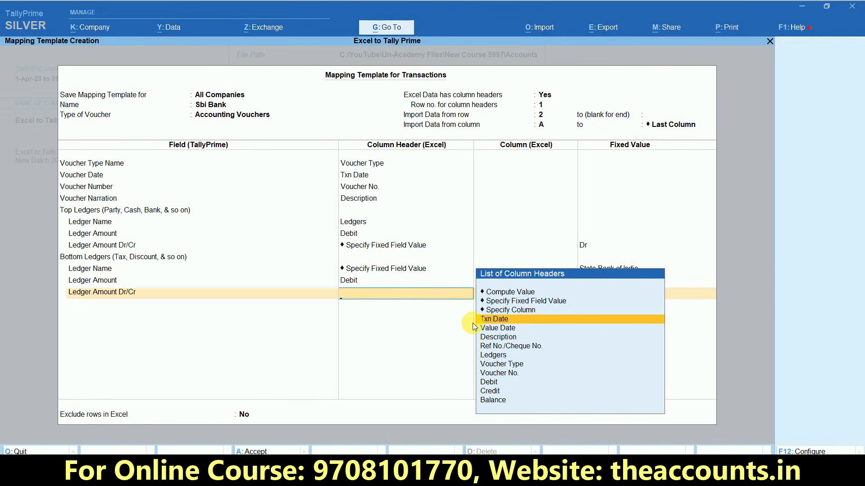
pyautogui.click(518, 303)
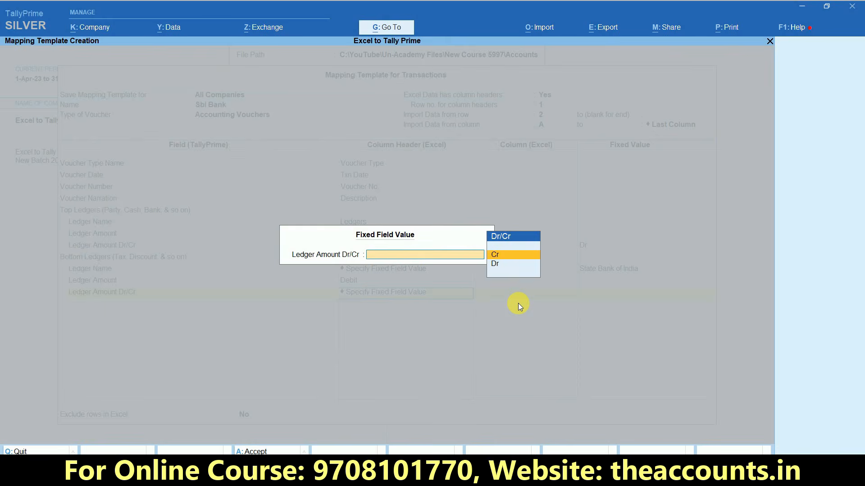
pyautogui.press('Return')
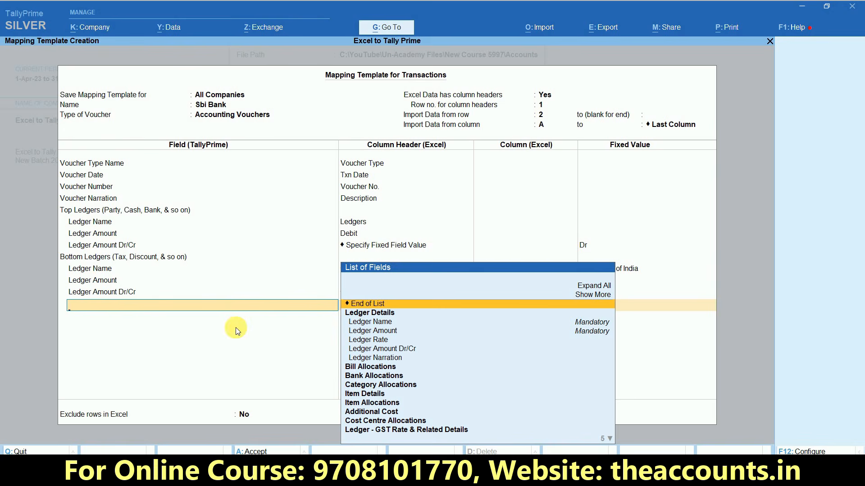
# - Review the receipt voucher's debit and credit lines, end the bottom ledger fields, and add a second Top Ledgers (Party, Cash, Bank, & so on) group
pyautogui.hotkey('alt', 'h')
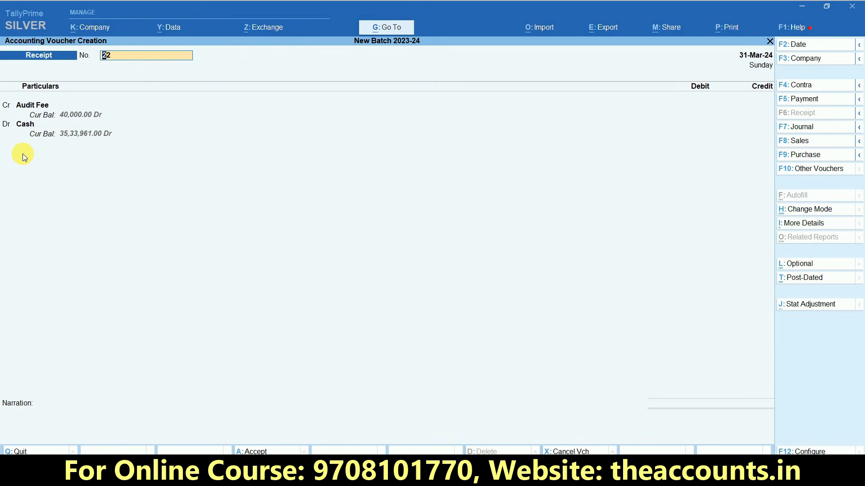
pyautogui.hotkey('alt', 'Tab')
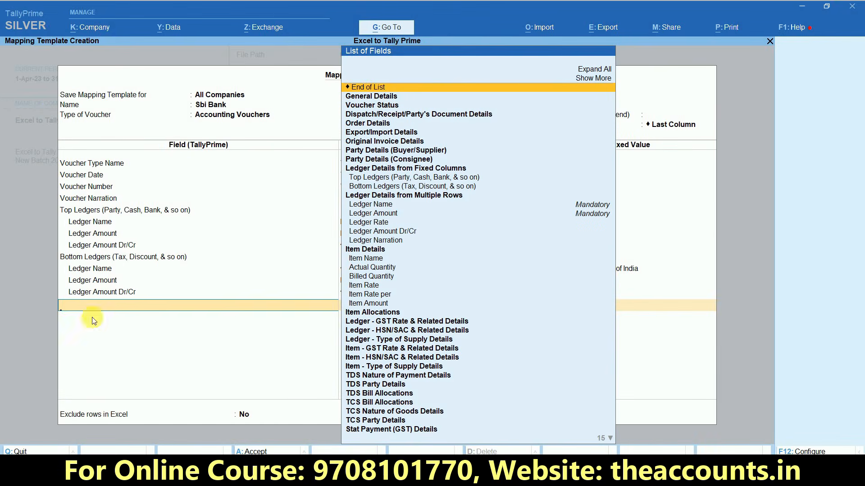
pyautogui.write('top')
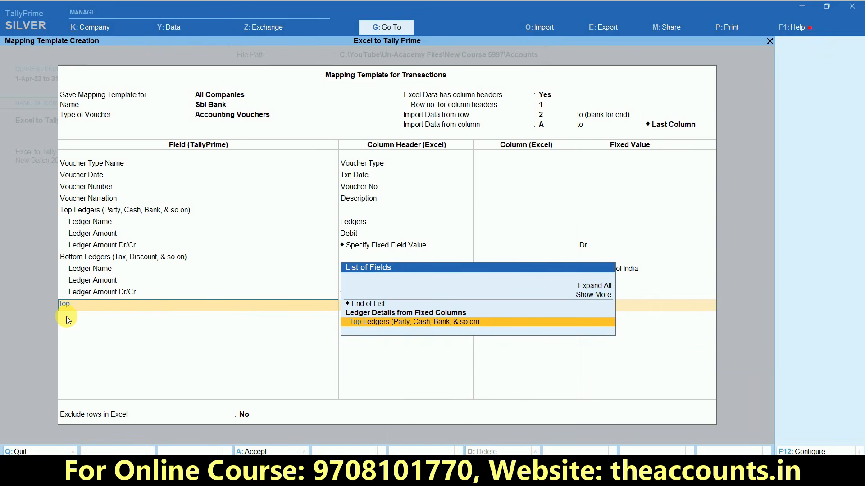
pyautogui.press('Return')
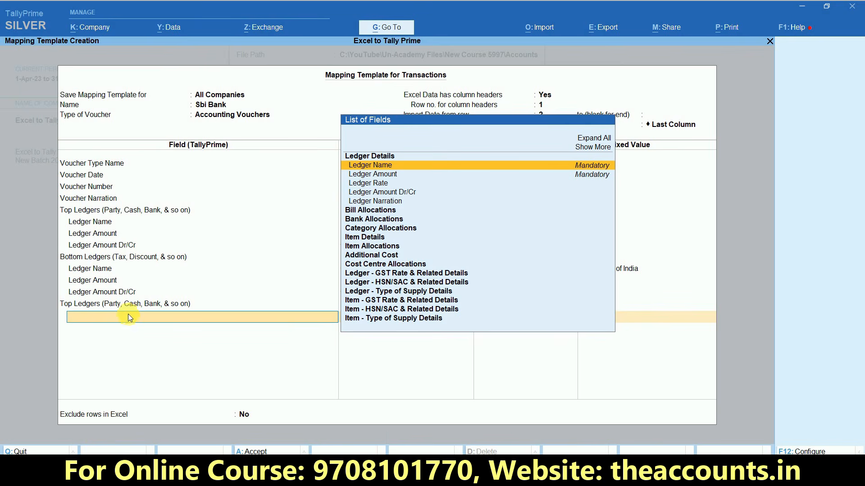
# - Add the Ledger Name field under the second Top Ledgers group and map it to Excel's Ledgers header after checking that column
pyautogui.click(395, 167)
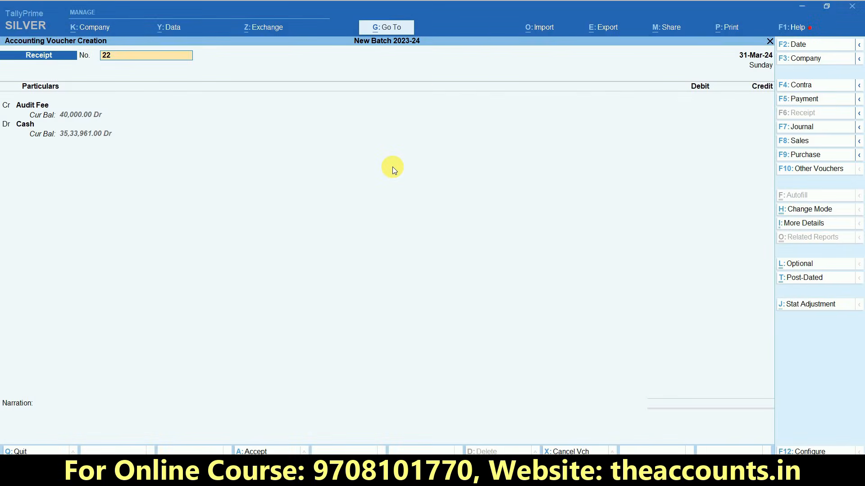
pyautogui.hotkey('alt', 'Tab')
pyautogui.hotkey('alt', 'Tab')
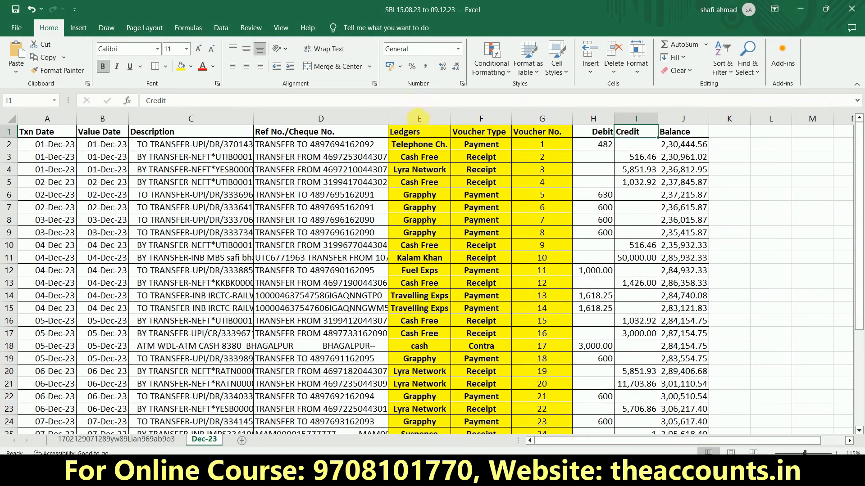
pyautogui.click(420, 119)
pyautogui.hotkey('alt', 'Tab')
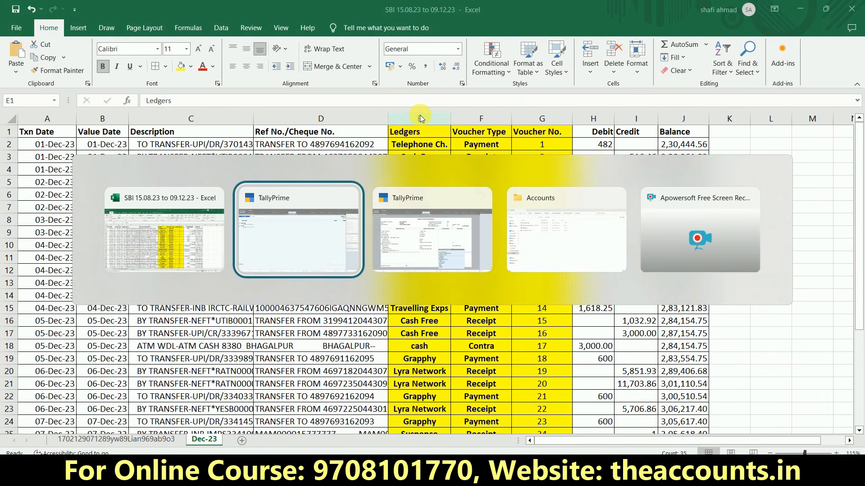
pyautogui.hotkey('alt', 'Tab')
pyautogui.write('Le')
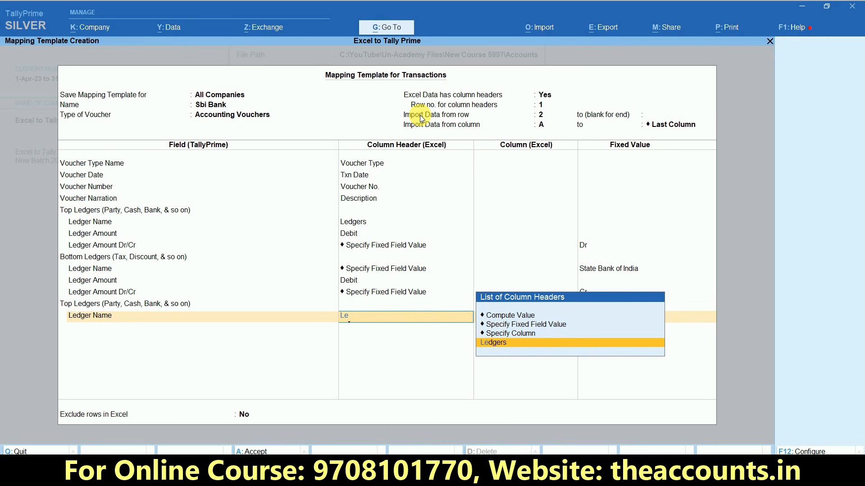
pyautogui.press('Return')
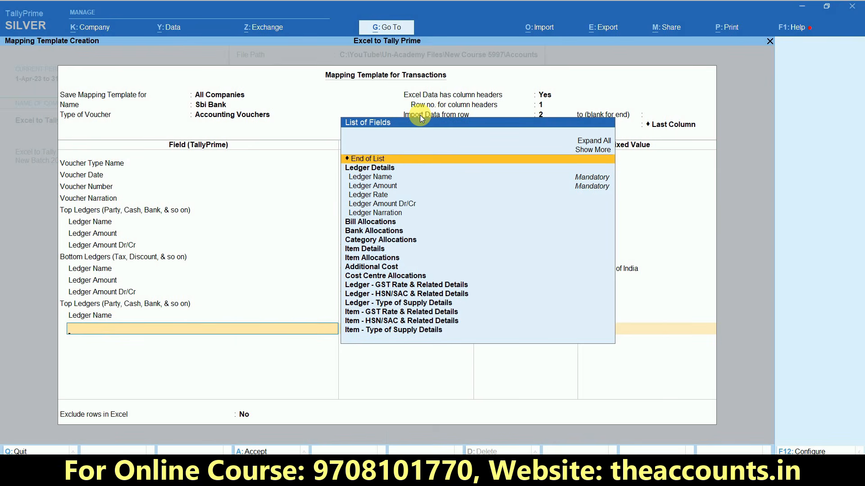
# - Add the Ledger Amount field under the second Top Ledgers group and map it to Excel's Credit header after checking that column
pyautogui.press('Down')
pyautogui.press('Down')
pyautogui.press('Return')
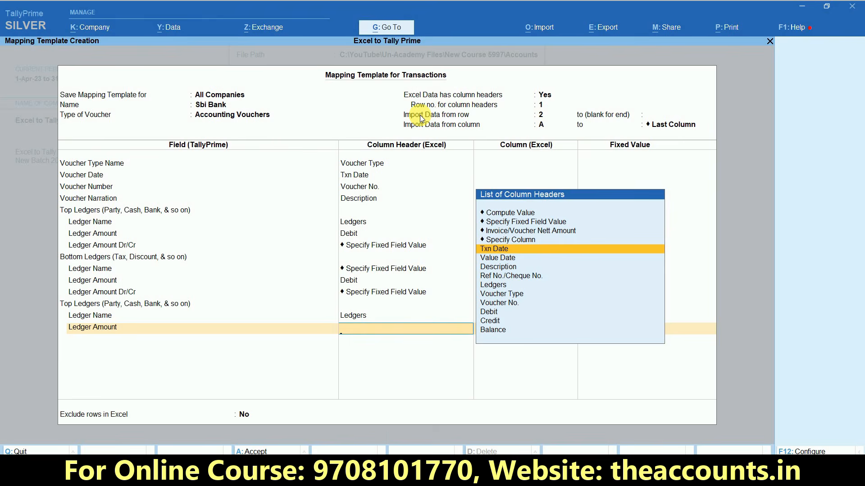
pyautogui.hotkey('alt', 'Tab')
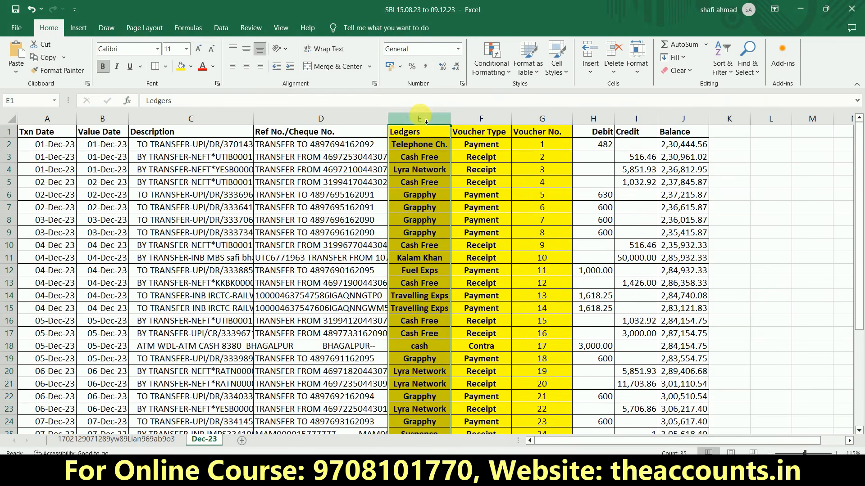
pyautogui.click(637, 150)
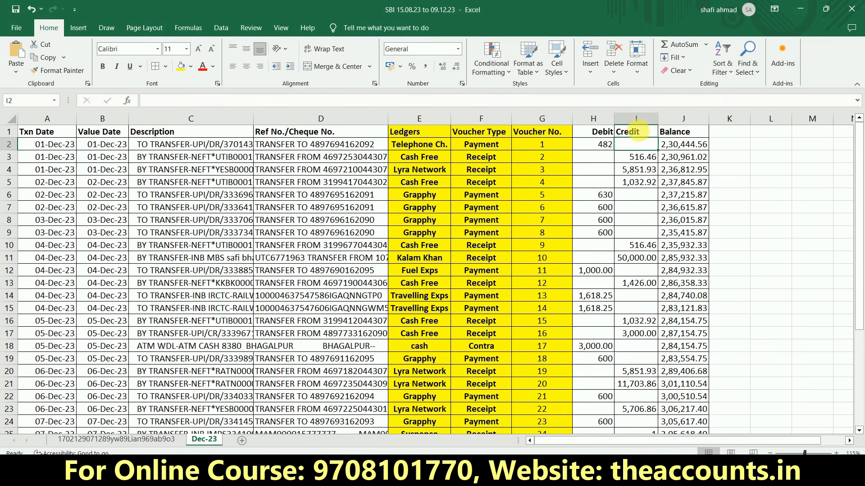
pyautogui.click(641, 119)
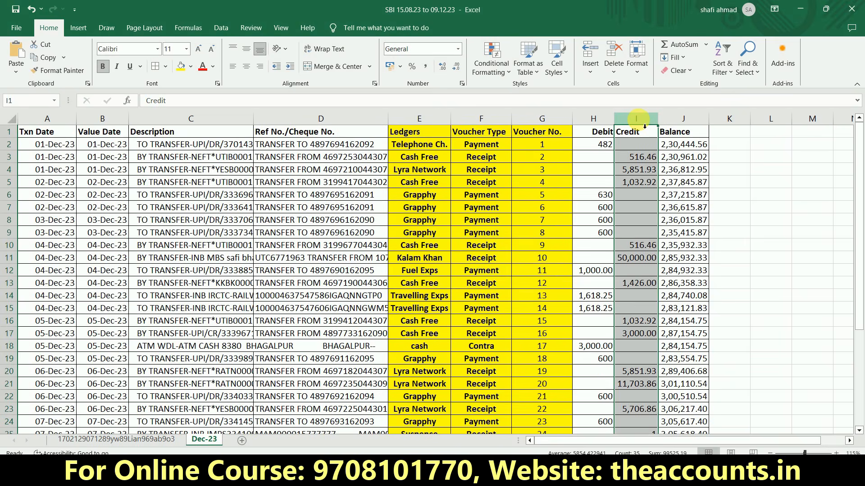
pyautogui.hotkey('alt', 'Tab')
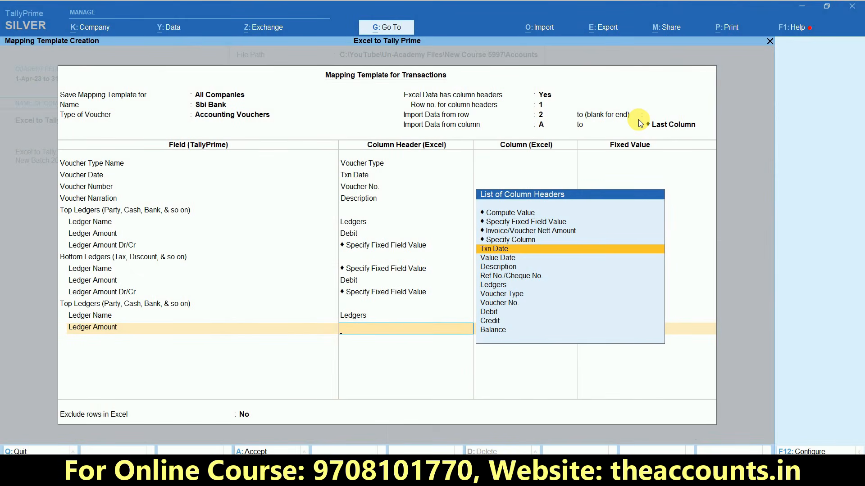
pyautogui.press('Down')
pyautogui.press('Down')
pyautogui.press('Down')
pyautogui.press('Down')
pyautogui.press('Down')
pyautogui.press('Down')
pyautogui.press('Down')
pyautogui.press('Down')
pyautogui.press('Return')
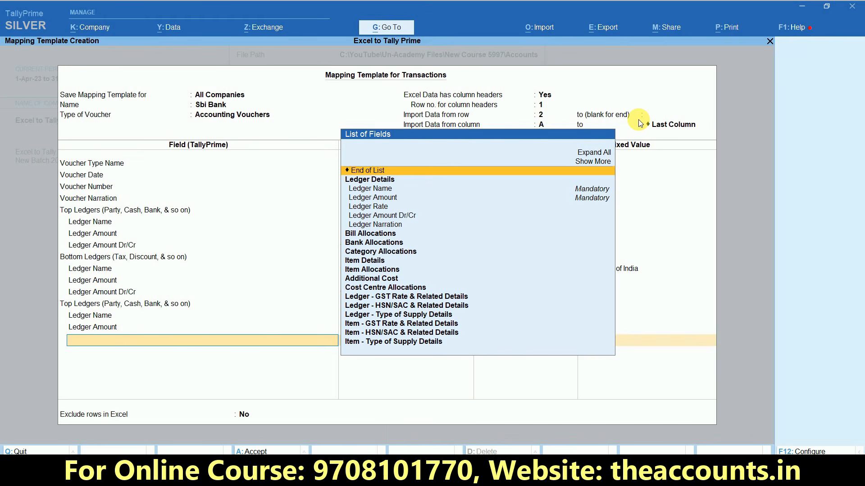
# - Add the Ledger Amount Dr/Cr field under the second Top Ledgers group and specify the fixed field value Cr
pyautogui.press('Down')
pyautogui.press('Down')
pyautogui.press('Down')
pyautogui.press('Down')
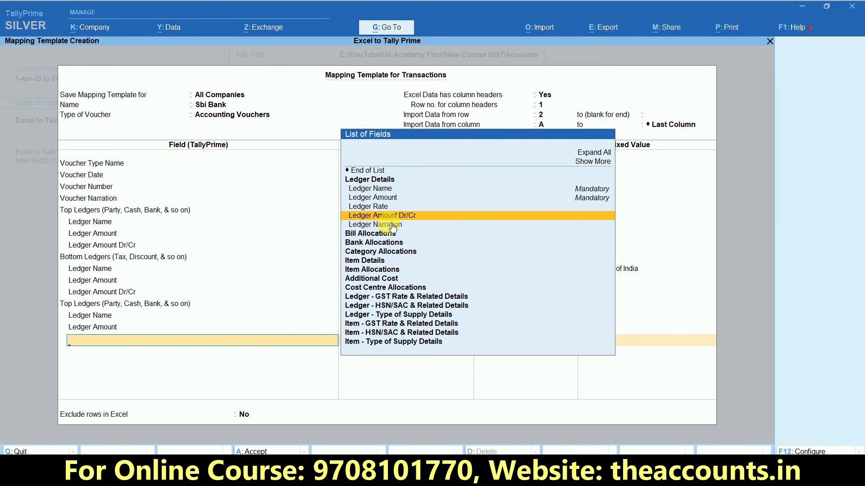
pyautogui.press('Return')
pyautogui.press('Up')
pyautogui.press('Up')
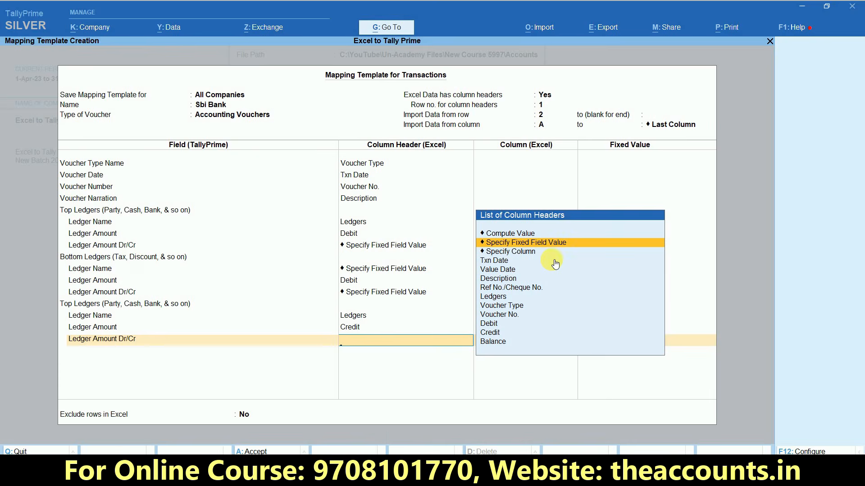
pyautogui.press('Return')
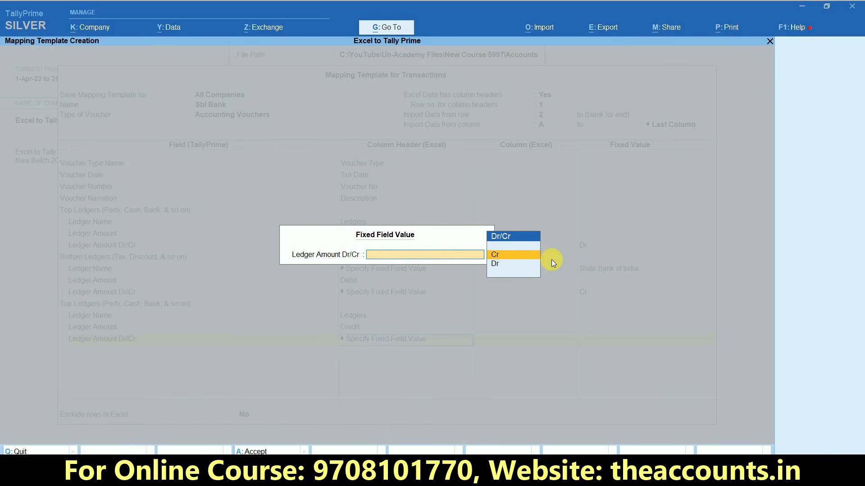
pyautogui.press('Return')
# - Check the receipt voucher's ledger lines, and add a second Bottom Ledgers (Tax, Discount, & so on) group to the mapping template
pyautogui.hotkey('alt', 'Tab')
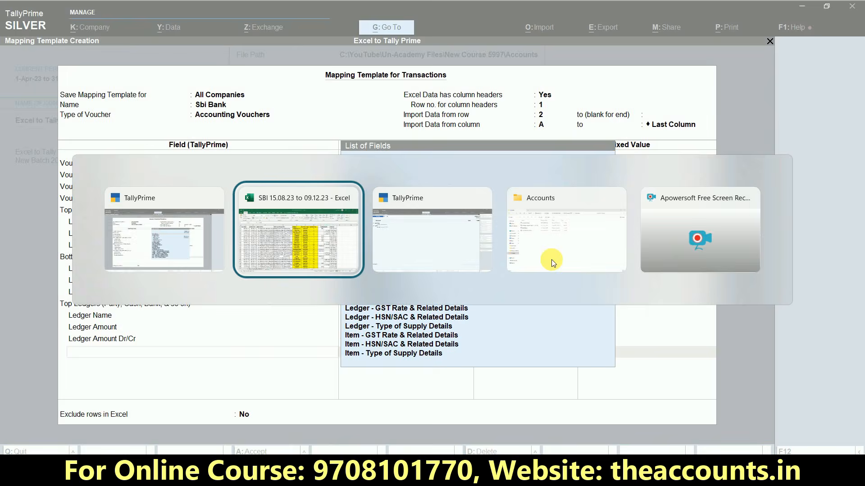
pyautogui.hotkey('alt', 'Tab')
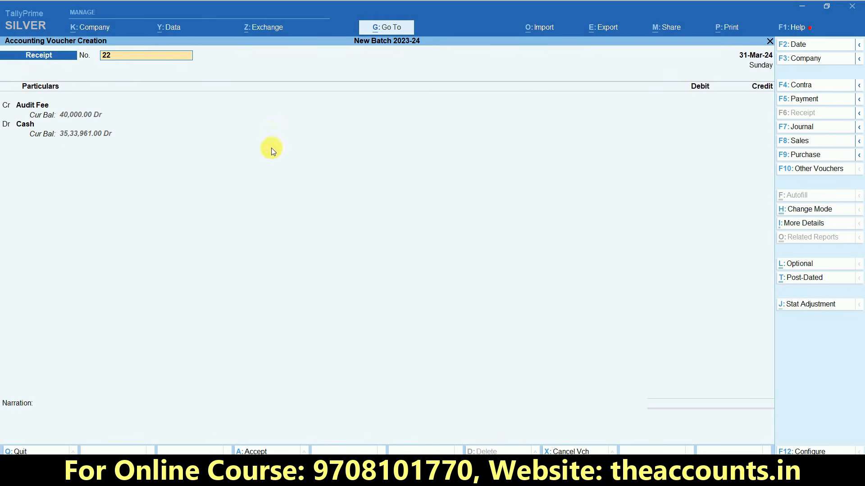
pyautogui.hotkey('alt', 'Tab')
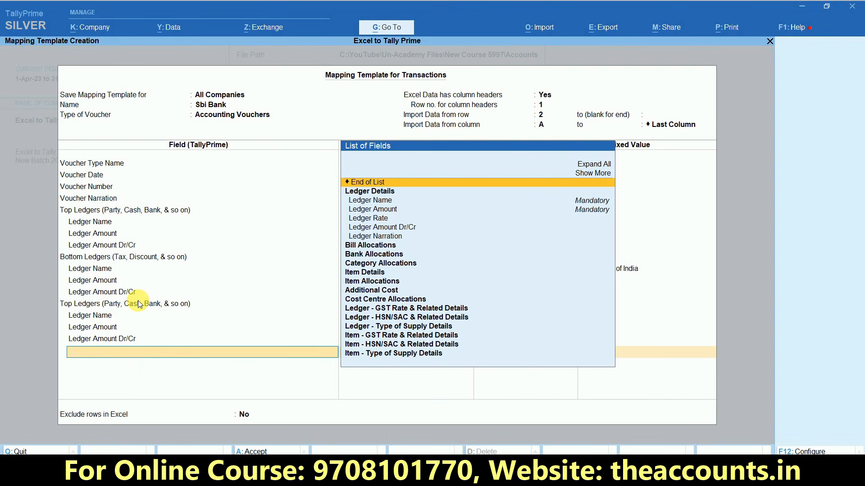
pyautogui.write('Bot')
pyautogui.press('Return')
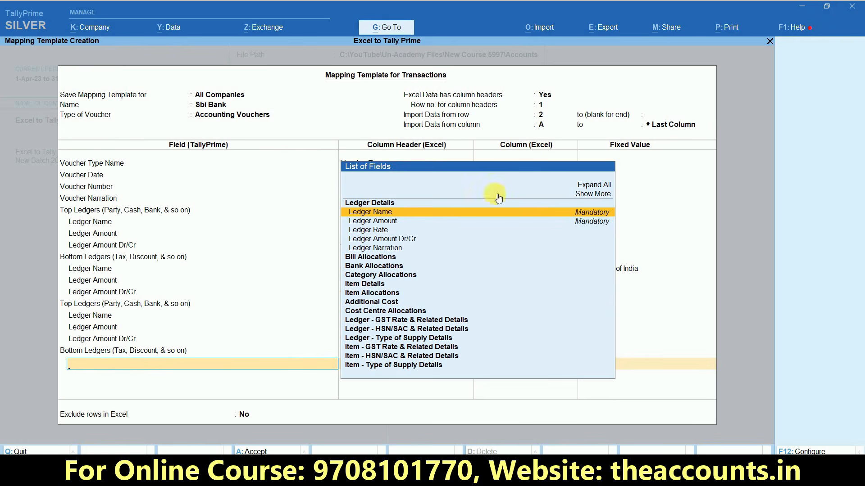
# - Add the Ledger Name field under the second Bottom Ledgers group, check the receipt voucher, and specify State Bank of India as its fixed value
pyautogui.click(368, 216)
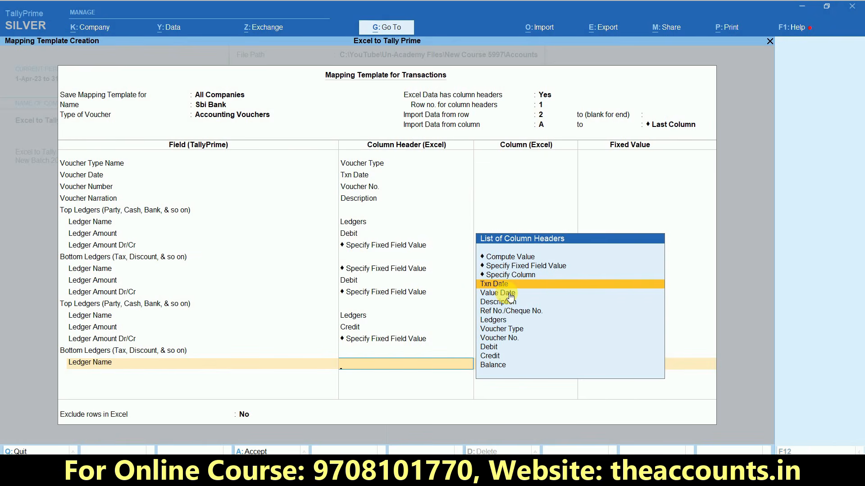
pyautogui.hotkey('alt', 'Tab')
pyautogui.hotkey('alt', 'Tab')
pyautogui.press('Tab')
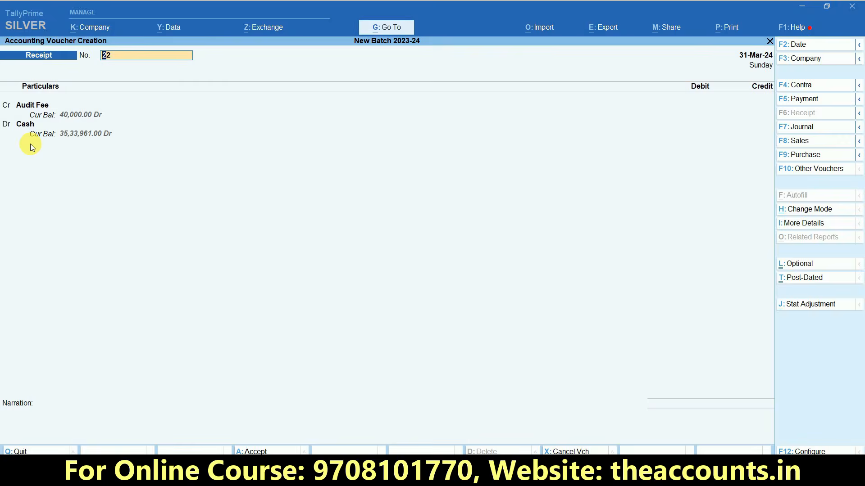
pyautogui.hotkey('alt', 'Tab')
pyautogui.hotkey('alt', 'Tab')
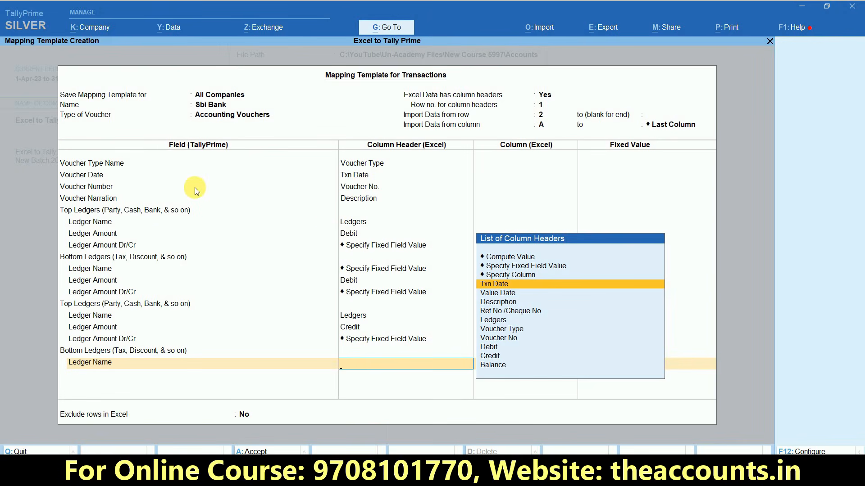
pyautogui.click(523, 266)
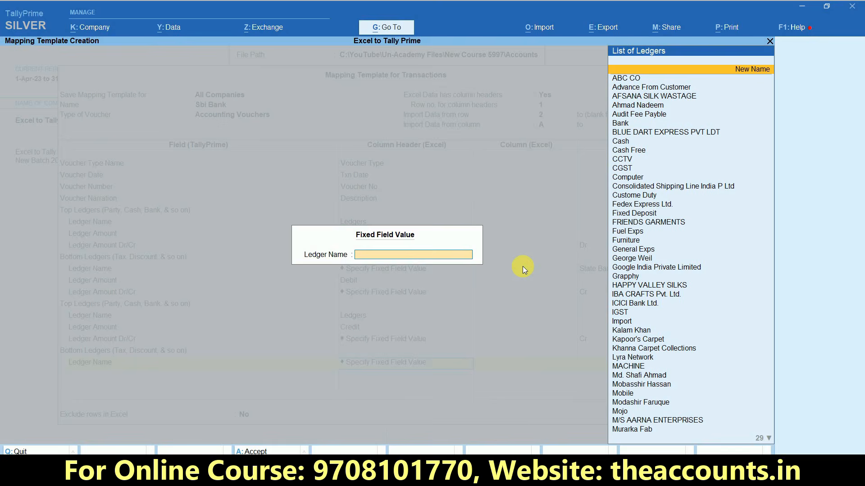
pyautogui.write('S')
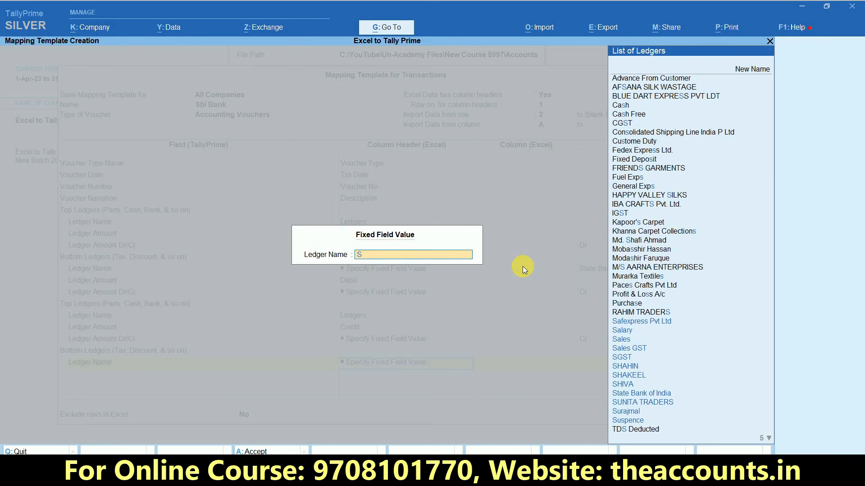
pyautogui.write('tat')
pyautogui.press('Return')
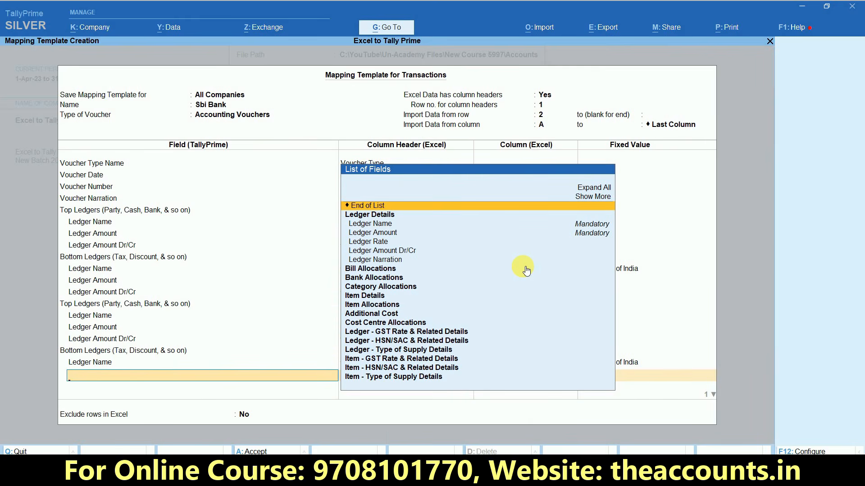
# - Add the Ledger Amount field under the second Bottom Ledgers group and map it to Excel's Credit header after checking that column
pyautogui.press('Down')
pyautogui.press('Down')
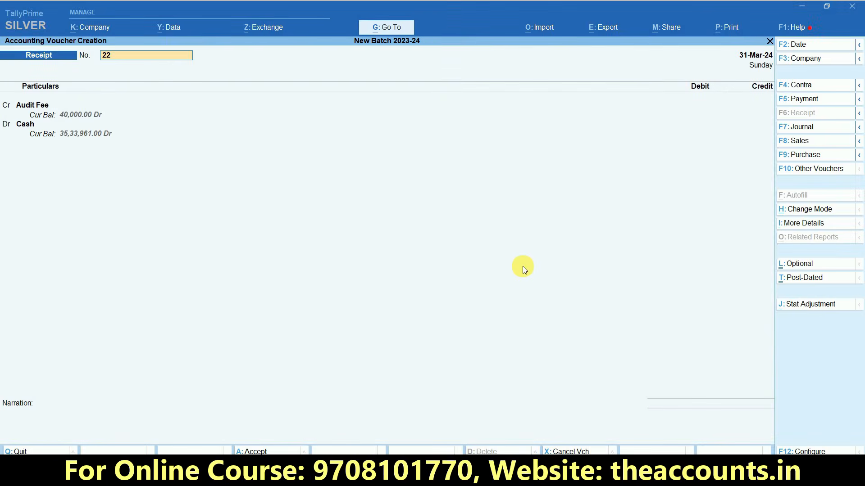
pyautogui.press('Return')
pyautogui.hotkey('alt', 'Tab')
pyautogui.hotkey('alt', 'Tab')
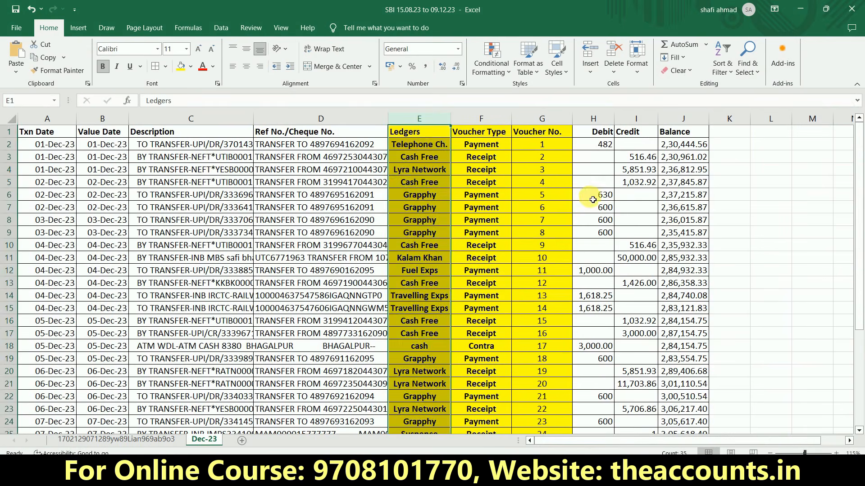
pyautogui.click(630, 175)
pyautogui.hotkey('alt', 'Tab')
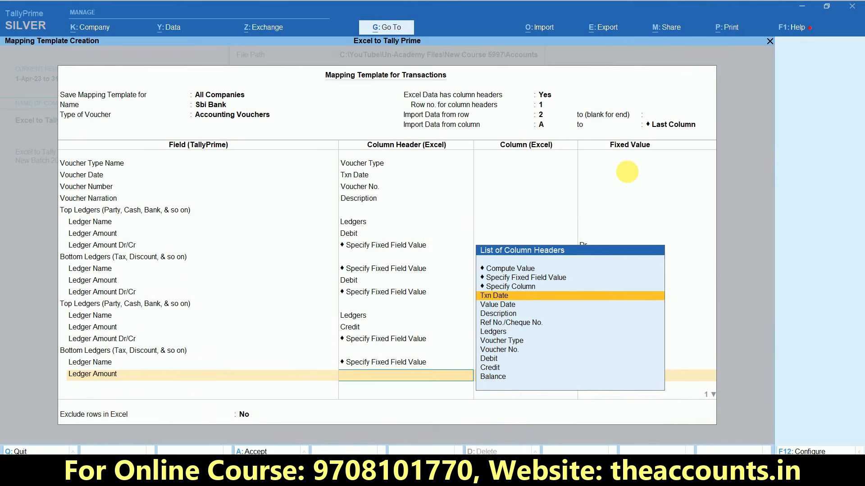
pyautogui.press('Down')
pyautogui.press('End')
pyautogui.press('Up')
pyautogui.press('Return')
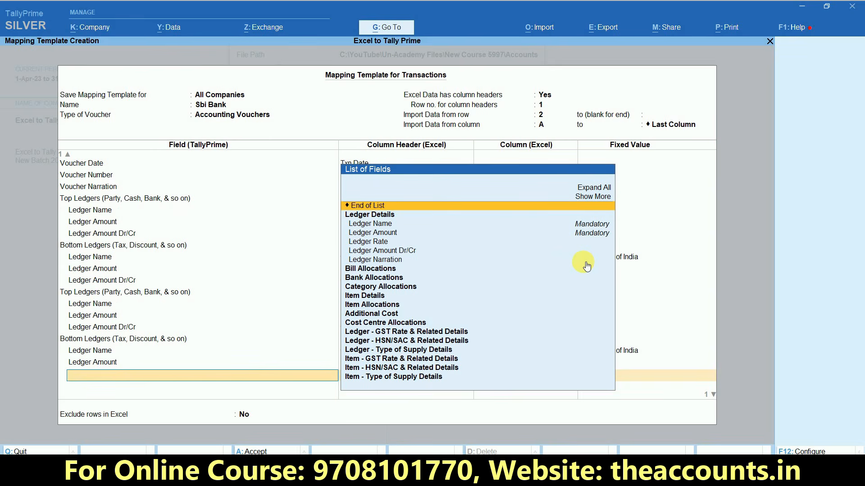
# - Add the Ledger Amount Dr/Cr field under the second Bottom Ledgers group, check the receipt voucher, and specify the fixed field value Dr
pyautogui.press('Down')
pyautogui.press('Down')
pyautogui.press('Down')
pyautogui.press('Down')
pyautogui.press('Down')
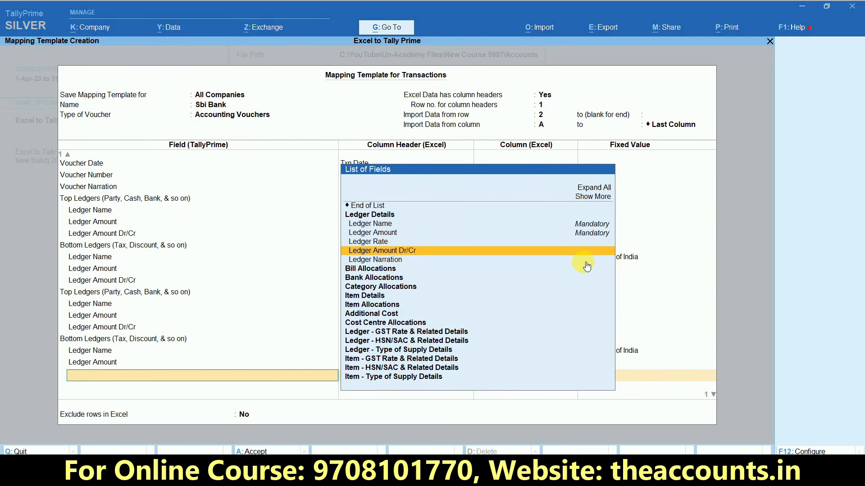
pyautogui.press('Return')
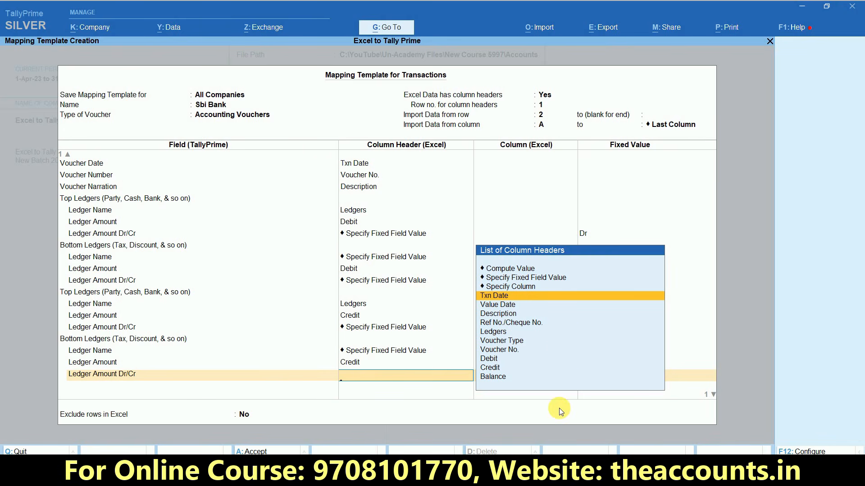
pyautogui.click(532, 278)
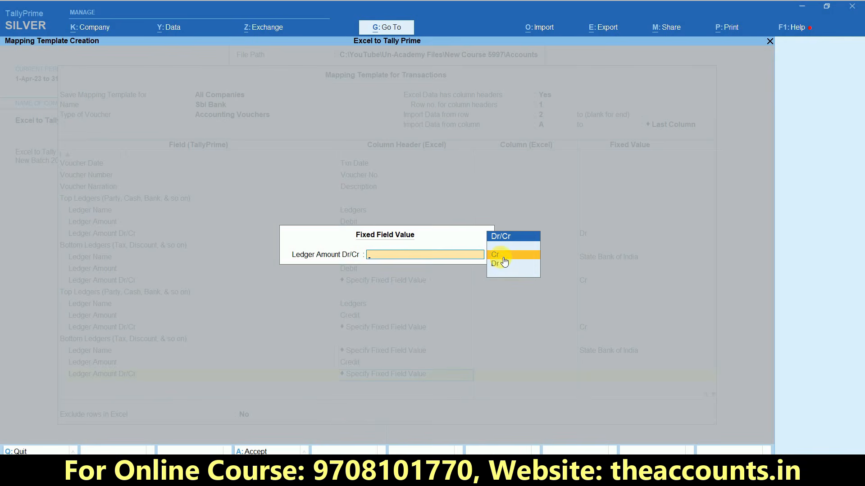
pyautogui.hotkey('alt', 'Tab')
pyautogui.hotkey('alt', 'Tab')
pyautogui.hotkey('alt', 'Tab')
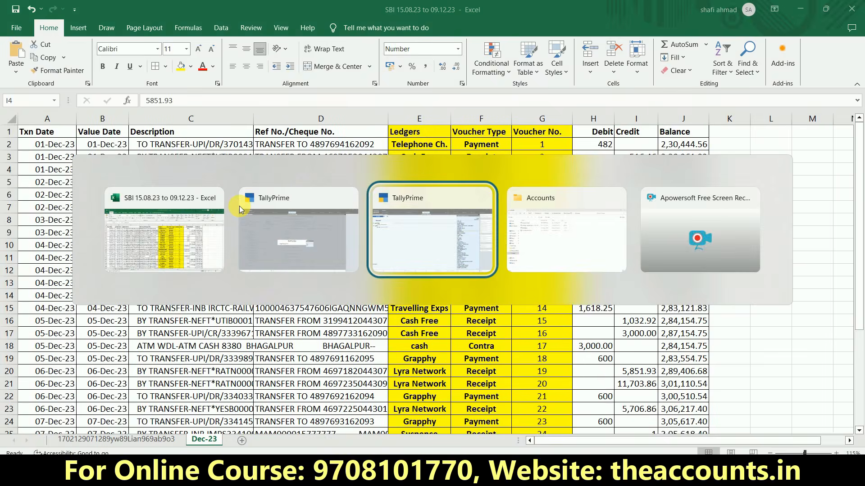
pyautogui.hotkey('alt', 'Tab')
pyautogui.hotkey('alt', 'Tab')
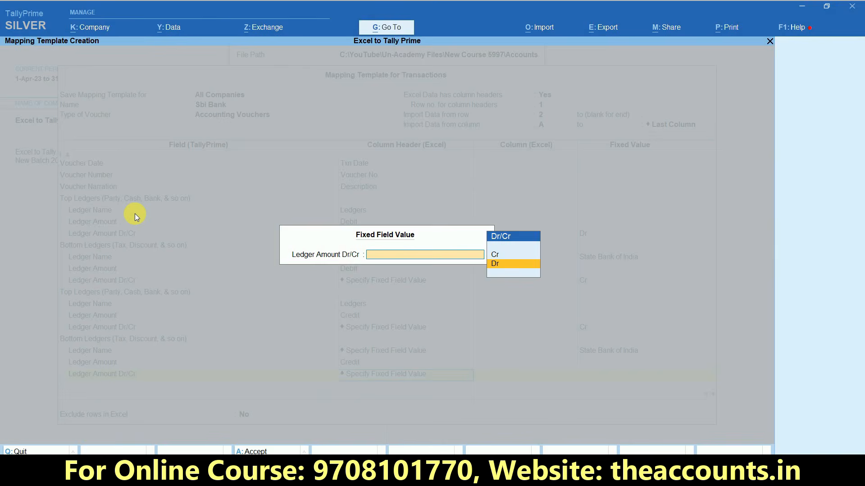
pyautogui.press('Return')
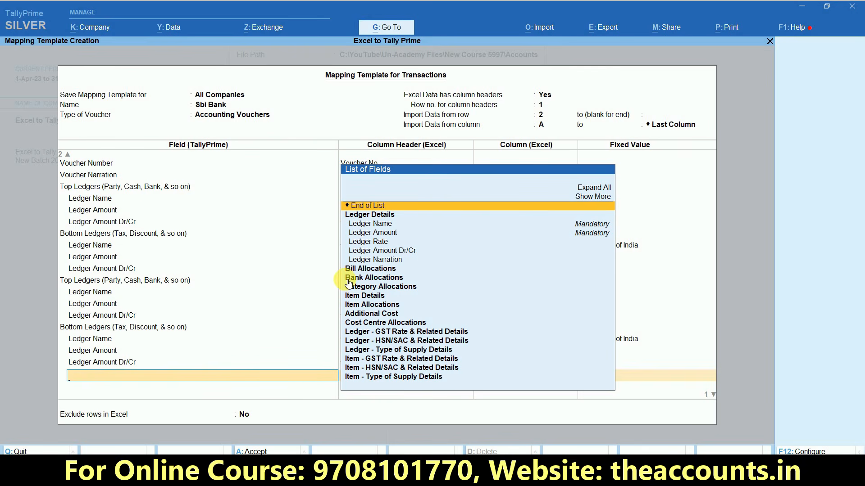
# - End the field lists, keep Exclude rows in Excel at No, and save the Sbi Bank mapping template
pyautogui.press('Return')
pyautogui.press('Return')
pyautogui.press('Return')
pyautogui.press('Return')
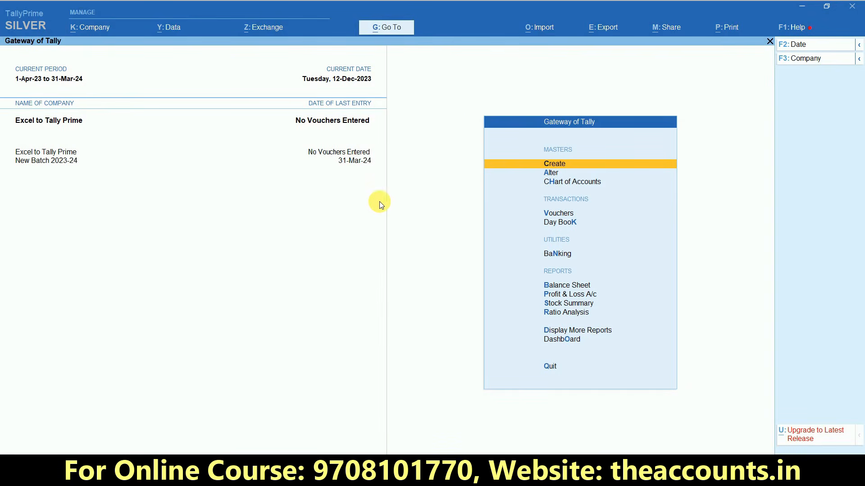
# - Start a transactions import from the Excel file SBI 15.08.23 to 09.12.23.xlsx and choose the Dec-23 worksheet
pyautogui.click(538, 30)
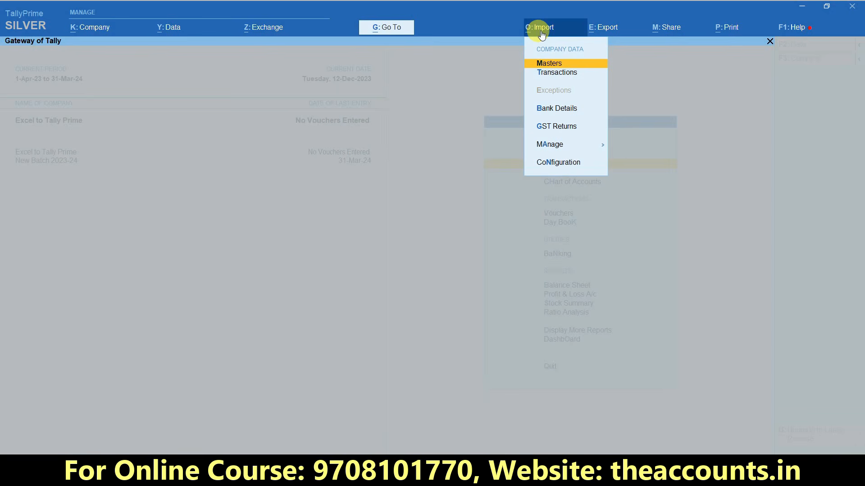
pyautogui.click(545, 75)
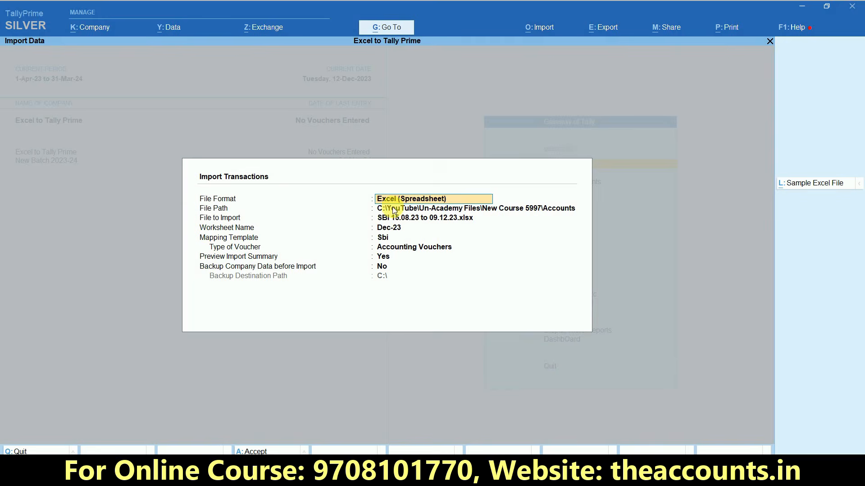
pyautogui.press('Return')
pyautogui.press('Return')
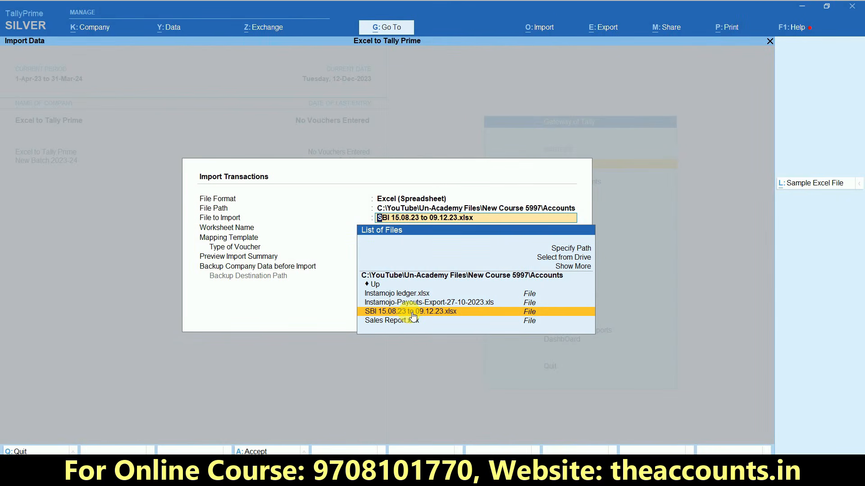
pyautogui.click(425, 298)
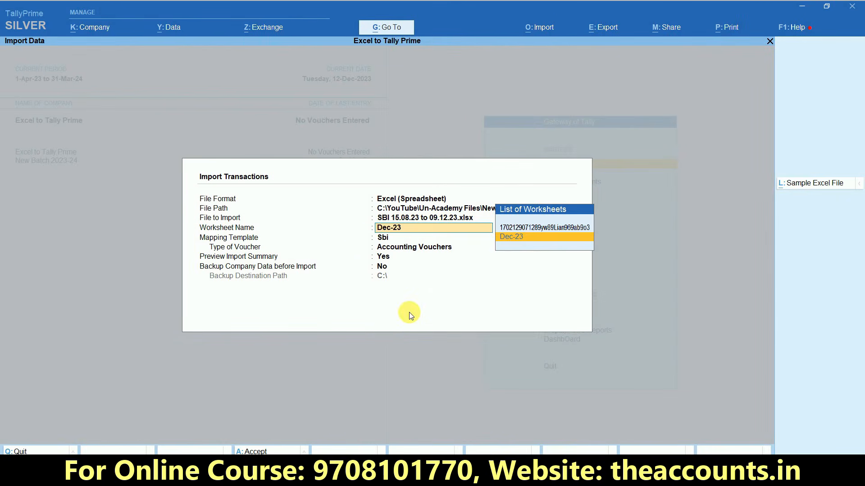
pyautogui.click(517, 242)
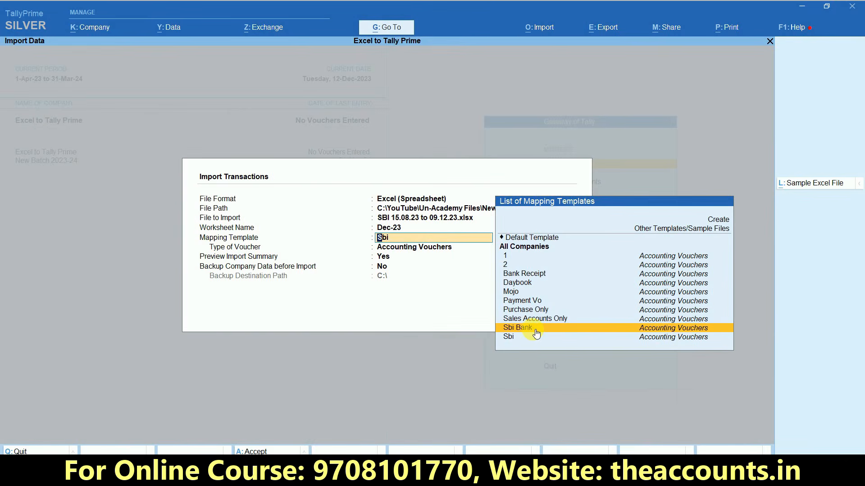
# - Choose the Sbi Bank mapping template, keep the summary preview at Yes and company backup at No, and open the import preview
pyautogui.click(533, 328)
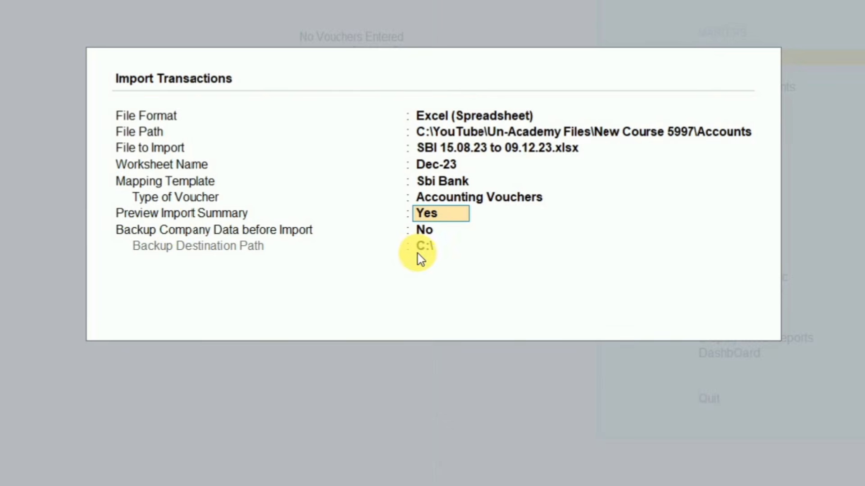
pyautogui.press('Return')
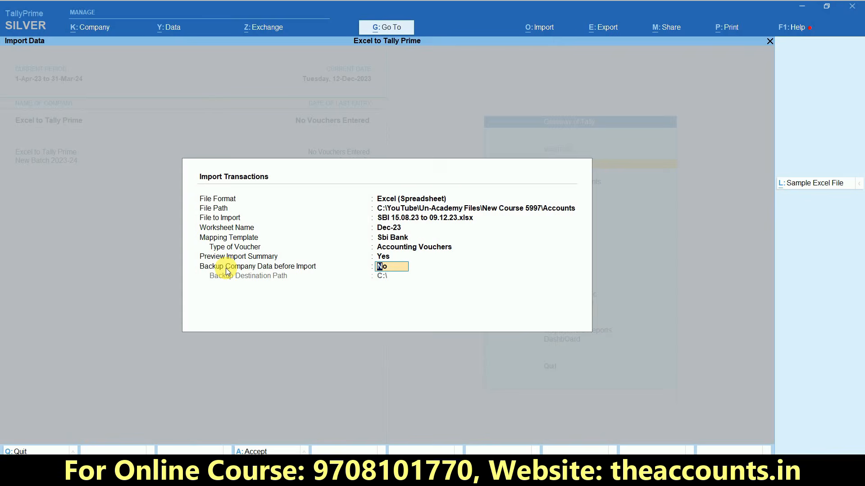
pyautogui.press('Return')
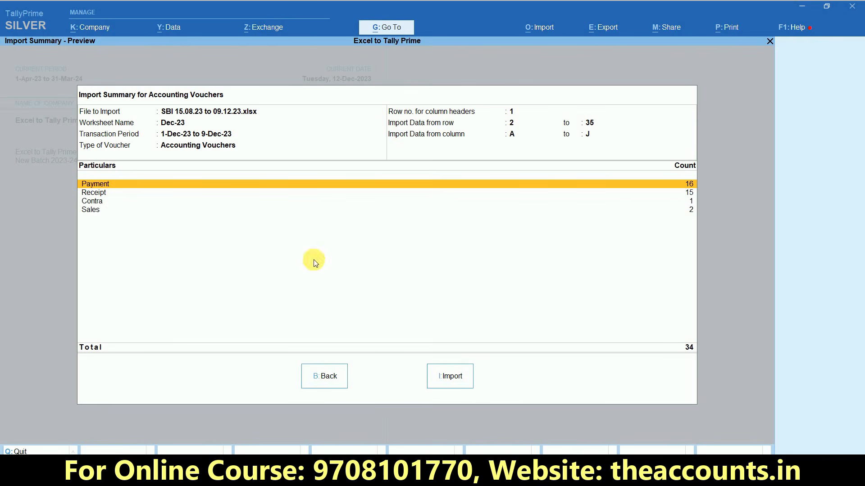
# - Compare the import summary's voucher counts with the ledger entries in the Dec-23 worksheet in Excel, and return to TallyPrime
pyautogui.click(95, 210)
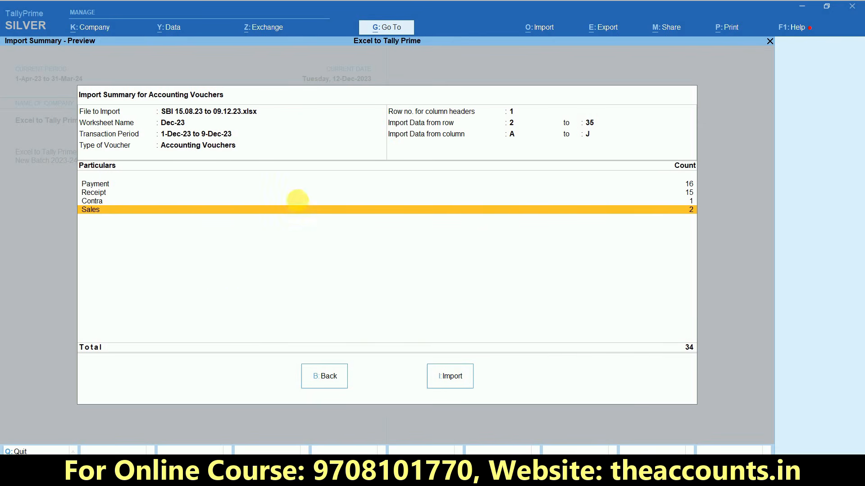
pyautogui.hotkey('alt', 'Tab')
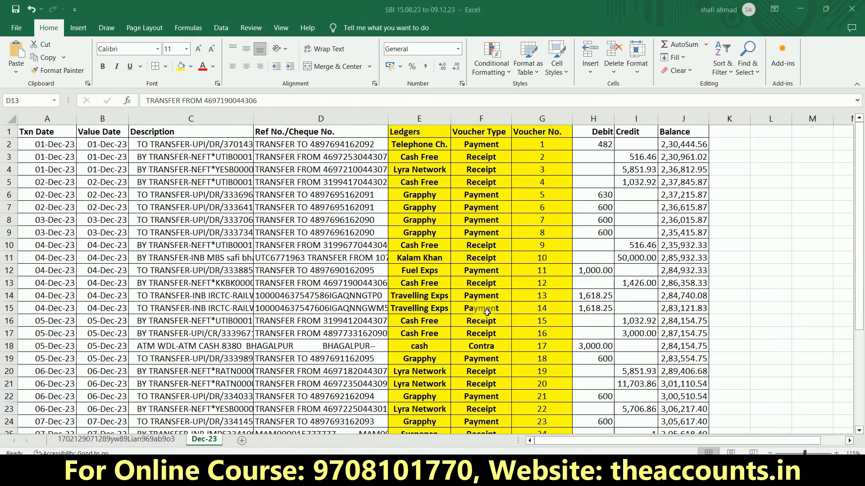
pyautogui.scroll(4, 418, 223)
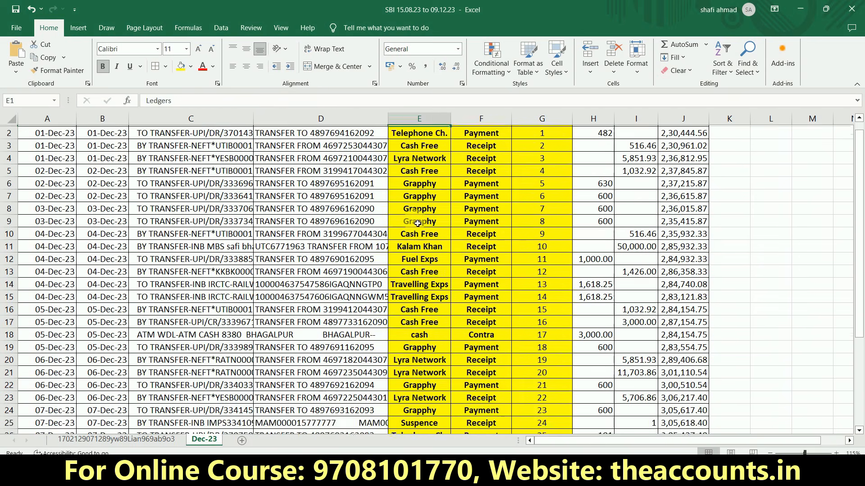
pyautogui.scroll(-4, 488, 265)
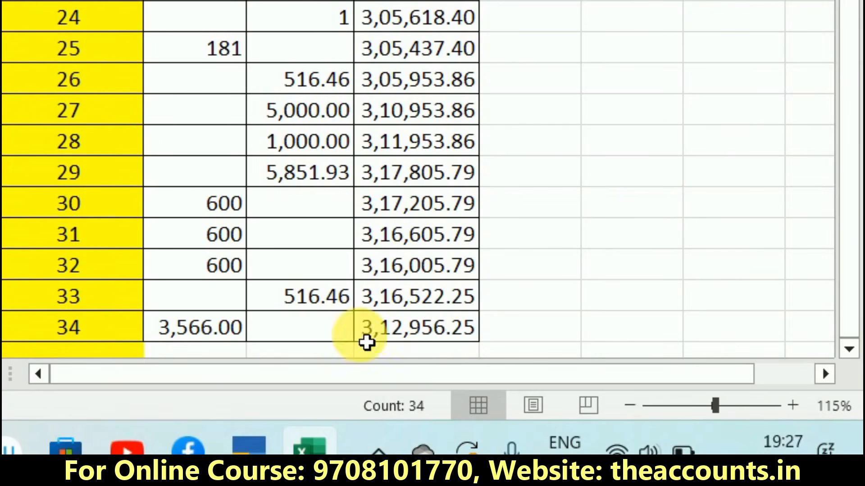
pyautogui.hotkey('alt', 'Tab')
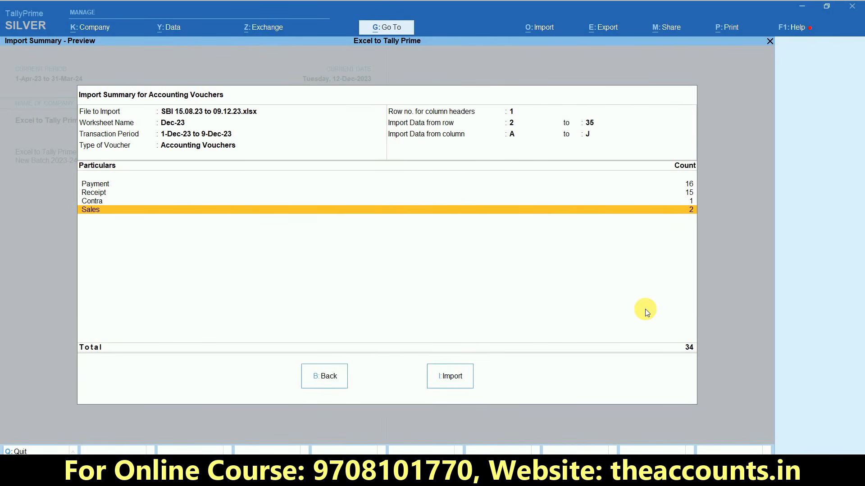
# - Import the previewed vouchers and open the Day Book for the period 1-Dec-23 to 9-Dec-23
pyautogui.click(451, 376)
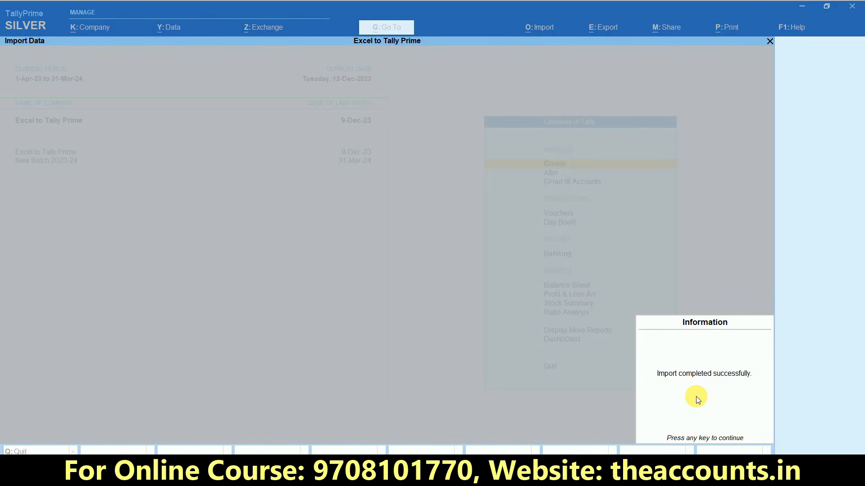
pyautogui.press('Return')
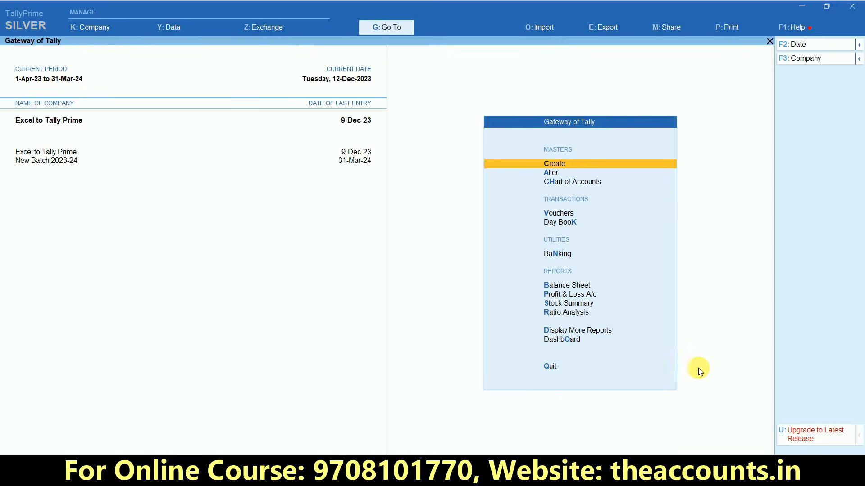
pyautogui.press('d')
pyautogui.press('d')
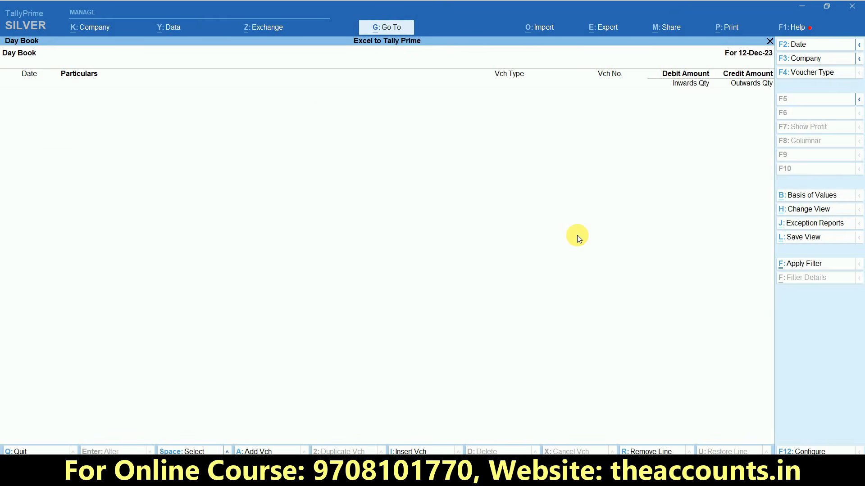
pyautogui.hotkey('alt', 'F2')
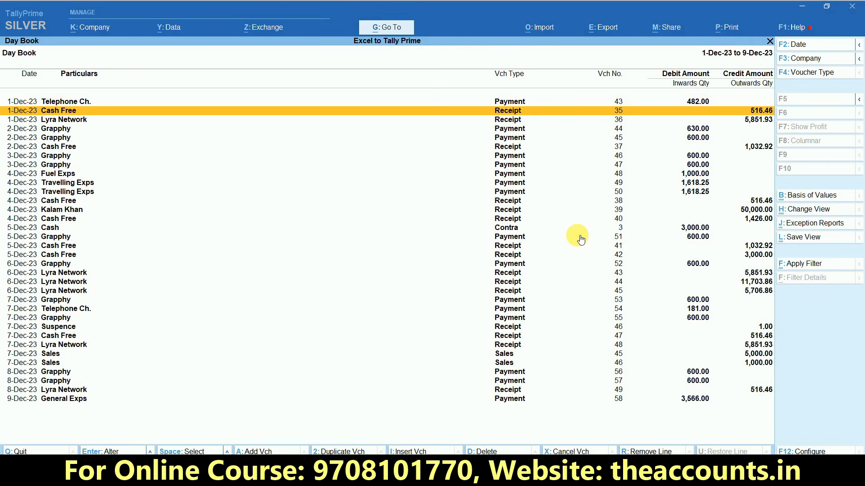
# - Expand the details of the first Telephone Ch. payment voucher in the Day Book to check its bank ledger and narration
pyautogui.press('Down')
pyautogui.press('Down')
pyautogui.press('Up')
pyautogui.press('Up')
pyautogui.press('Up')
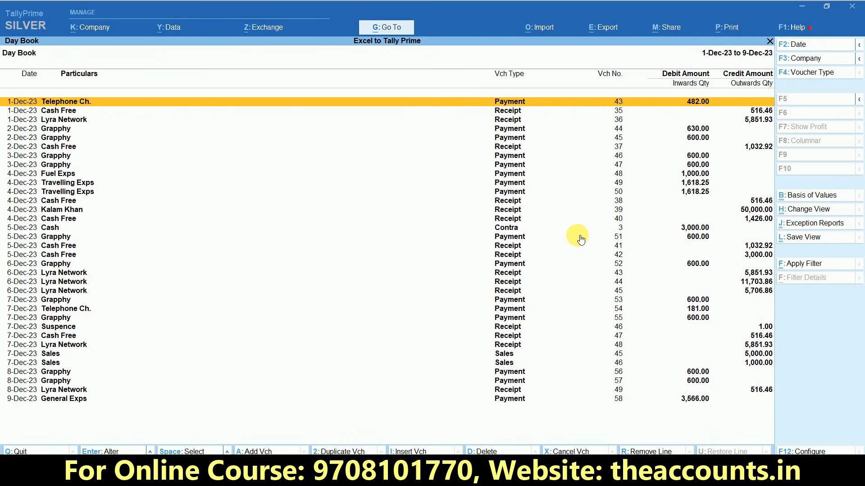
pyautogui.hotkey('shift', 'Return')
pyautogui.press('Down')
pyautogui.press('Down')
pyautogui.press('Up')
pyautogui.press('Down')
pyautogui.press('Up')
pyautogui.press('Up')
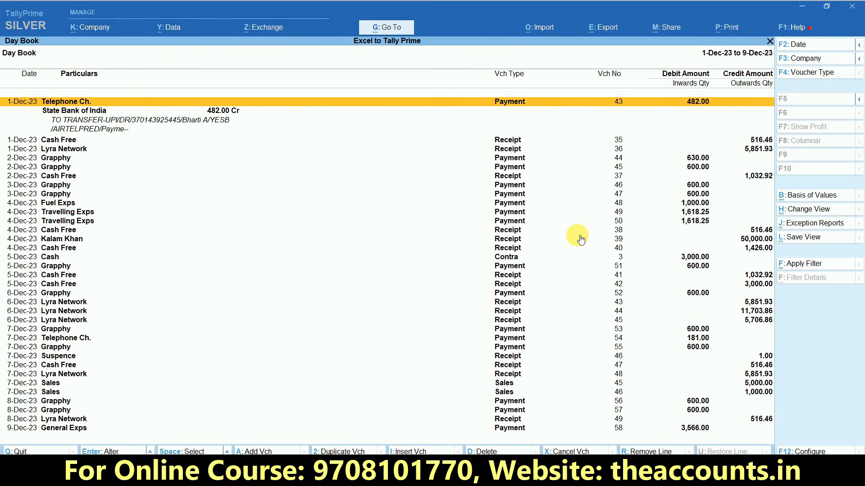
# - Expand the details of the 1-Dec-23 Cash Free receipt in the Day Book and compare it with the payment above
pyautogui.hotkey('shift', 'Return')
pyautogui.hotkey('shift', 'Return')
pyautogui.press('Down')
pyautogui.press('Down')
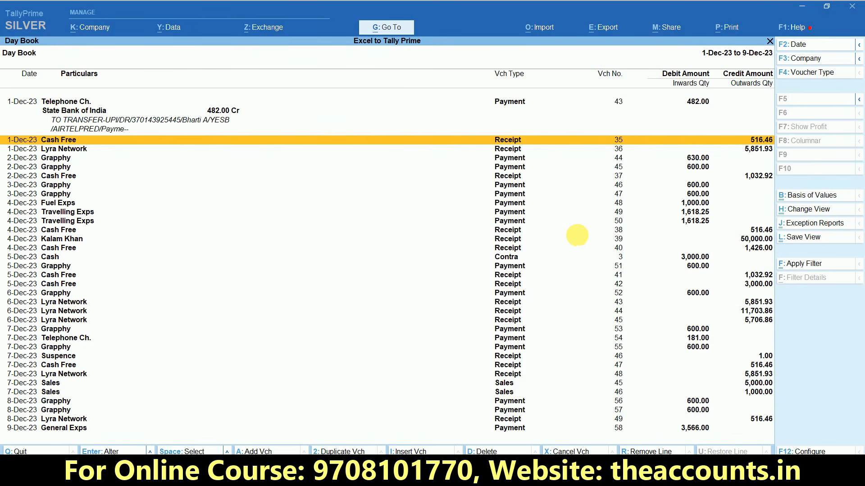
pyautogui.hotkey('shift', 'Return')
pyautogui.press('Up')
pyautogui.press('Up')
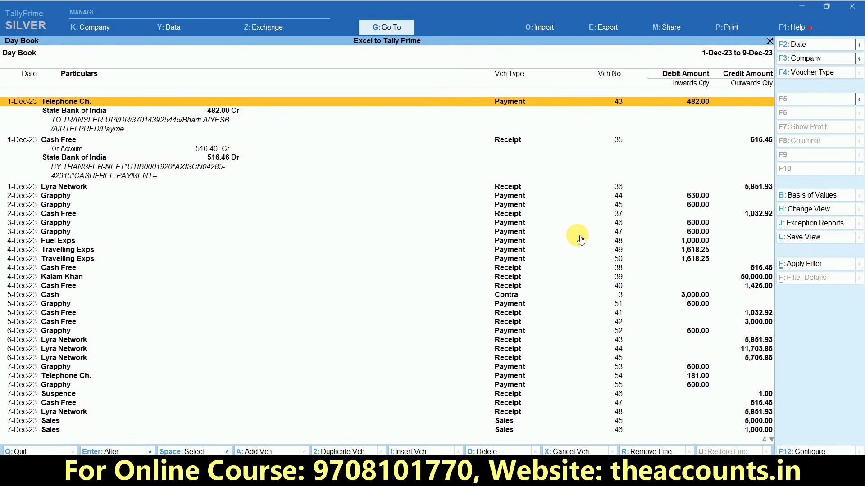
pyautogui.press('Down')
pyautogui.press('Up')
# - Switch to Excel and review the first transaction row of the Dec-23 worksheet, from its dates to its debit amount and ledger
pyautogui.hotkey('alt', 'Tab')
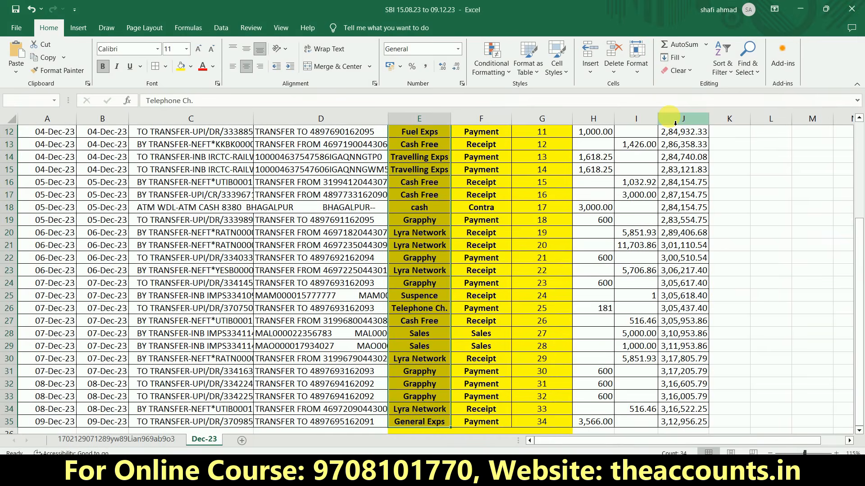
pyautogui.scroll(3, 675, 123)
pyautogui.scroll(1, 675, 123)
pyautogui.press('Right')
pyautogui.press('Right')
pyautogui.press('Right')
pyautogui.press('Right')
pyautogui.press('Right')
pyautogui.press('Right')
pyautogui.press('Right')
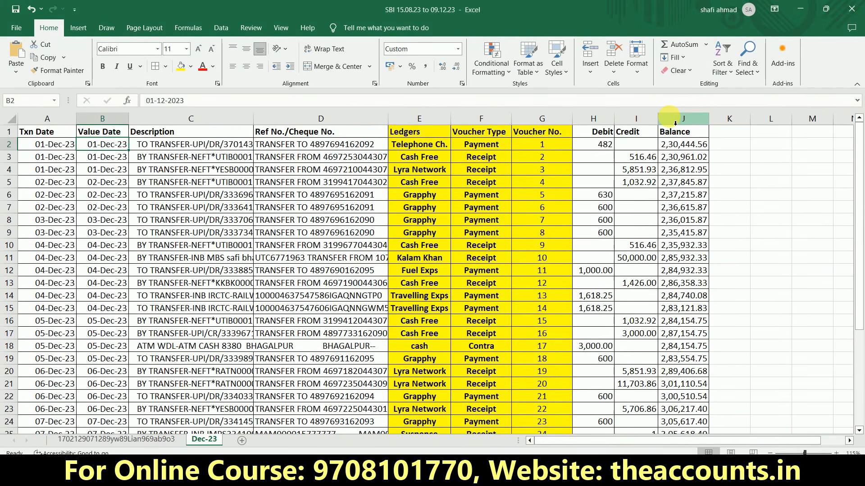
pyautogui.press('Left')
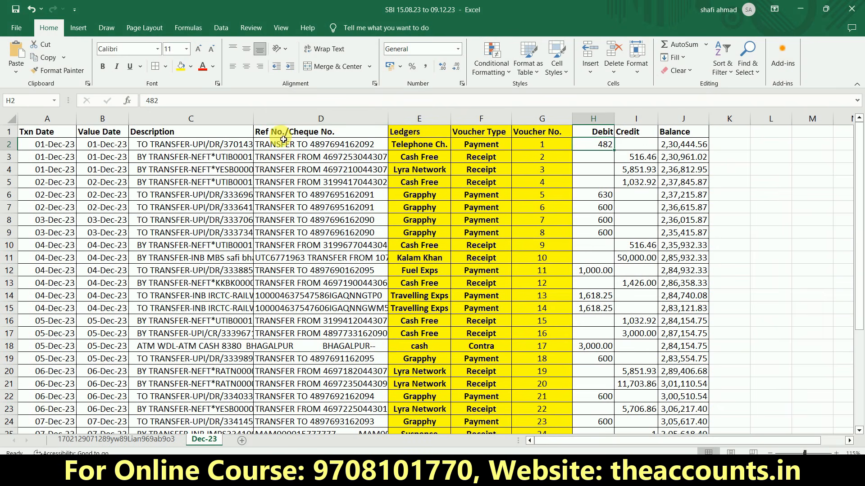
pyautogui.click(414, 144)
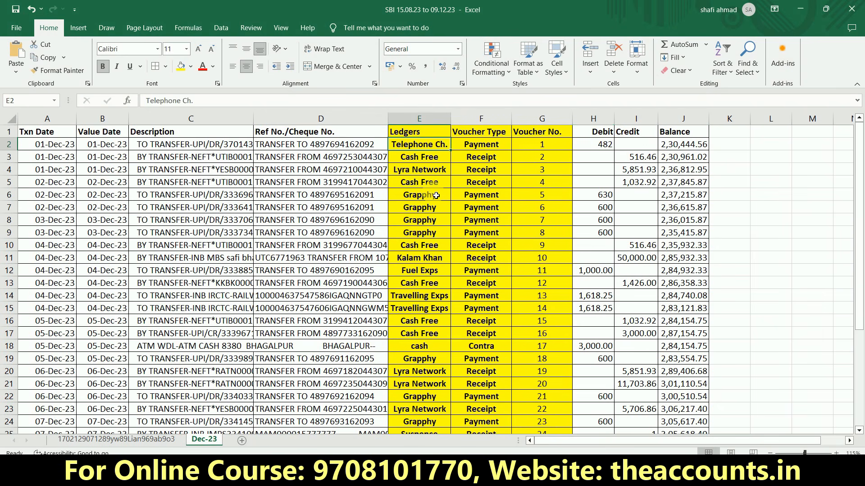
# - Switch back to TallyPrime, open the first Telephone Ch. payment voucher to check its entries, and close it without changes
pyautogui.hotkey('alt', 'Tab')
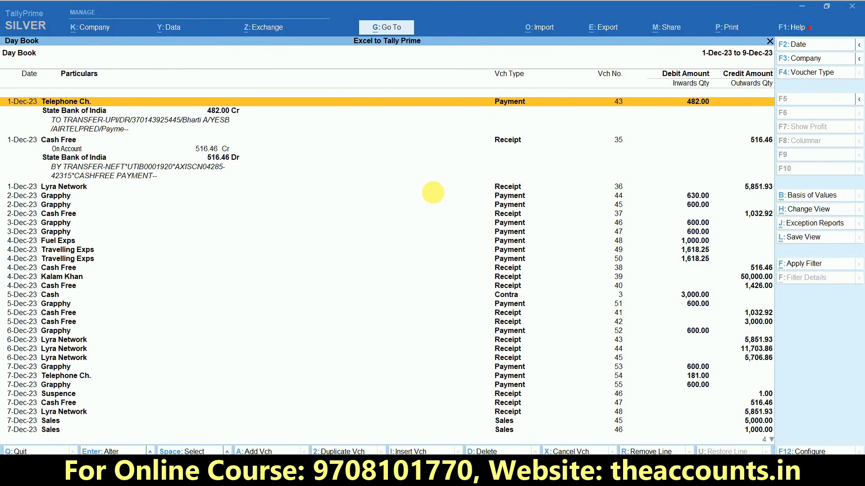
pyautogui.press('Return')
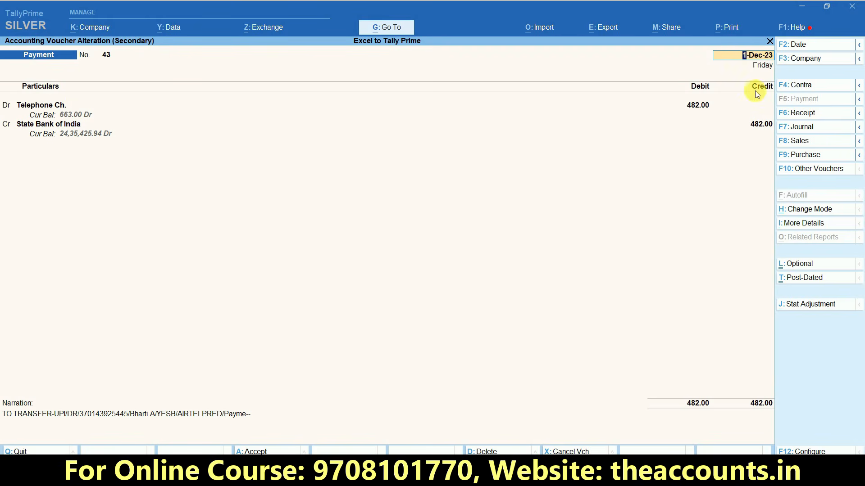
pyautogui.press('Escape')
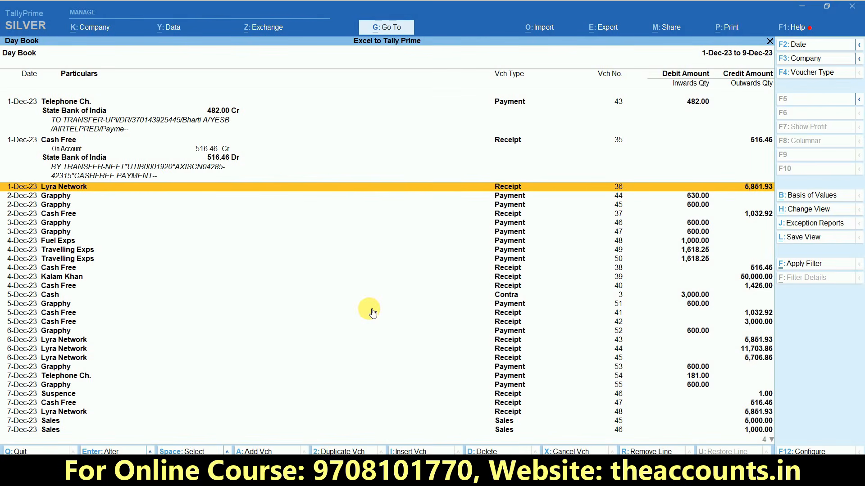